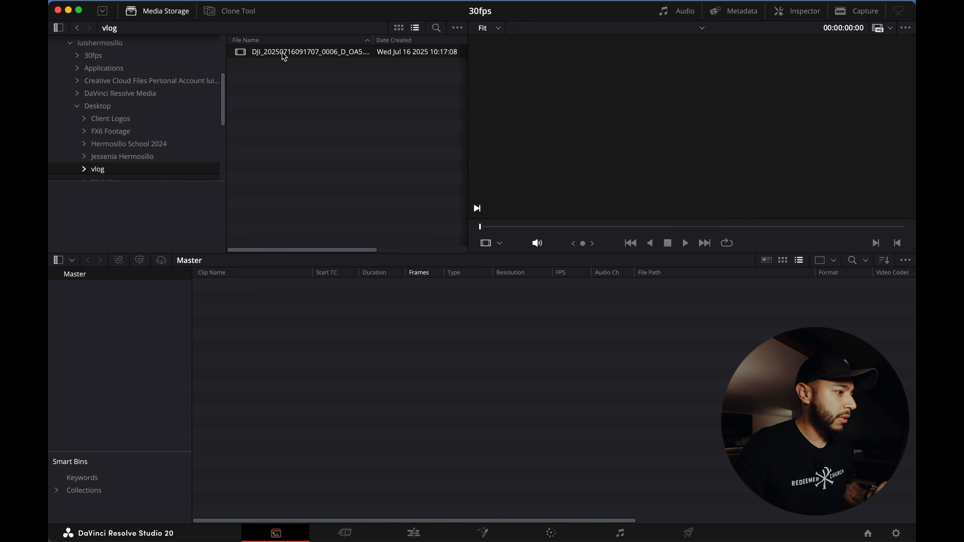
- Import the vlog clip into the media pool and switch to the Edit page
left_click_drag(279, 54, 279, 328)
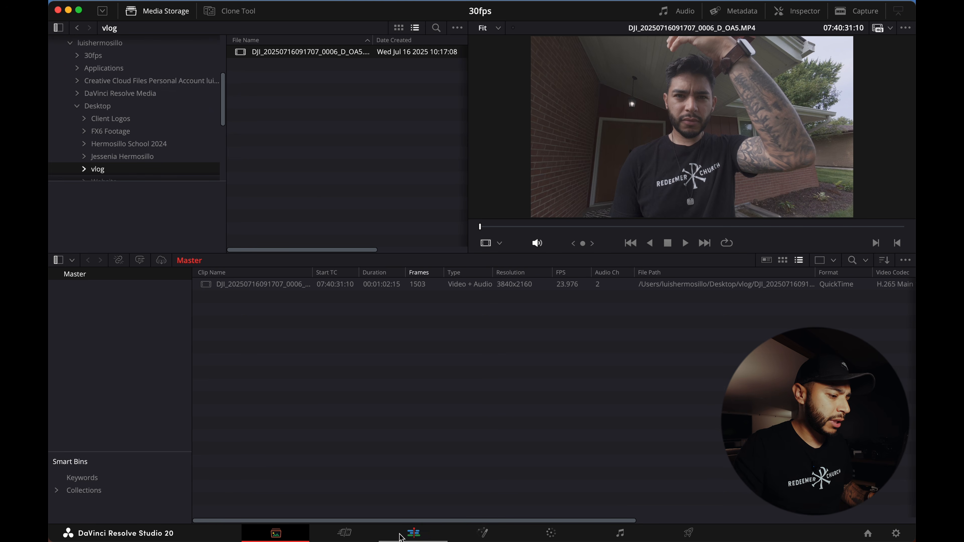
left_click(415, 533)
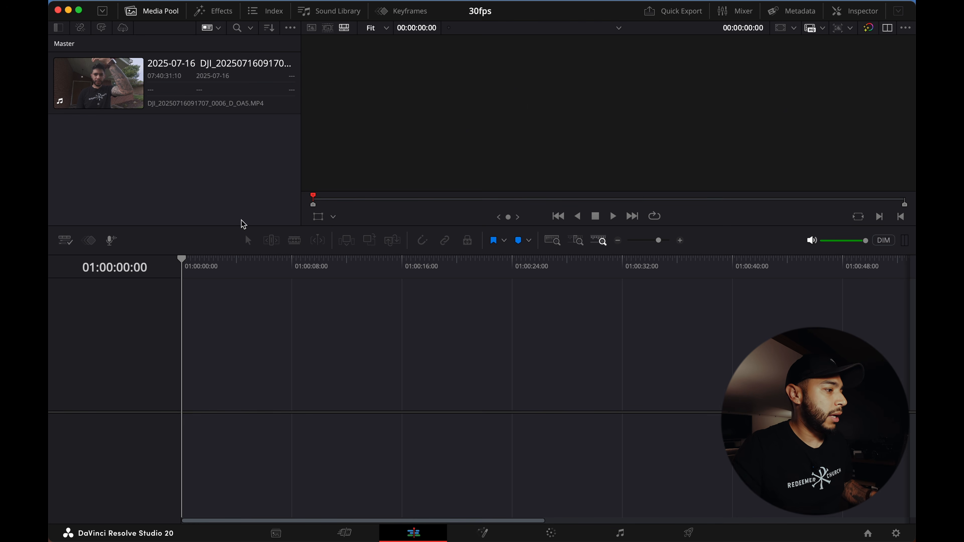
- Create a new timeline by placing the clip from the media pool onto it
left_click(100, 78)
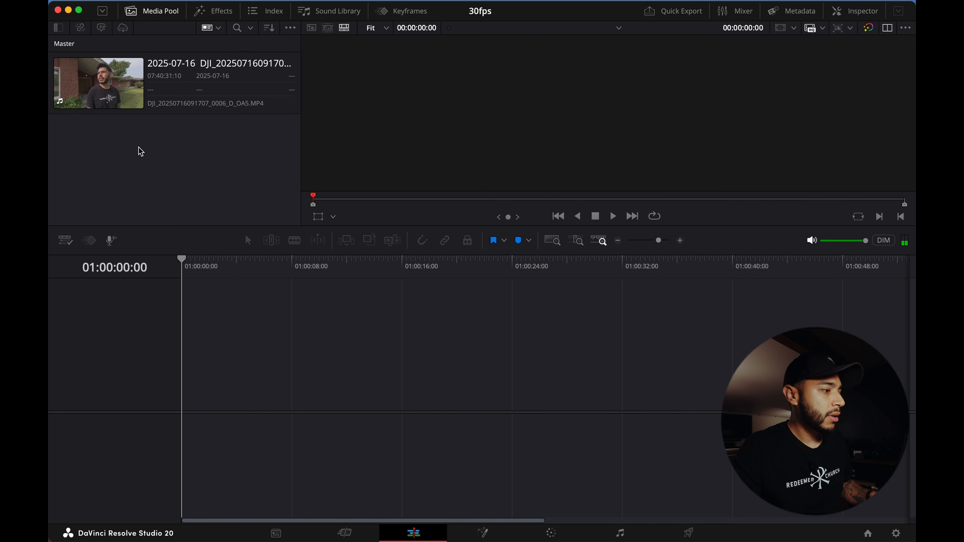
left_click(157, 13)
left_click(157, 14)
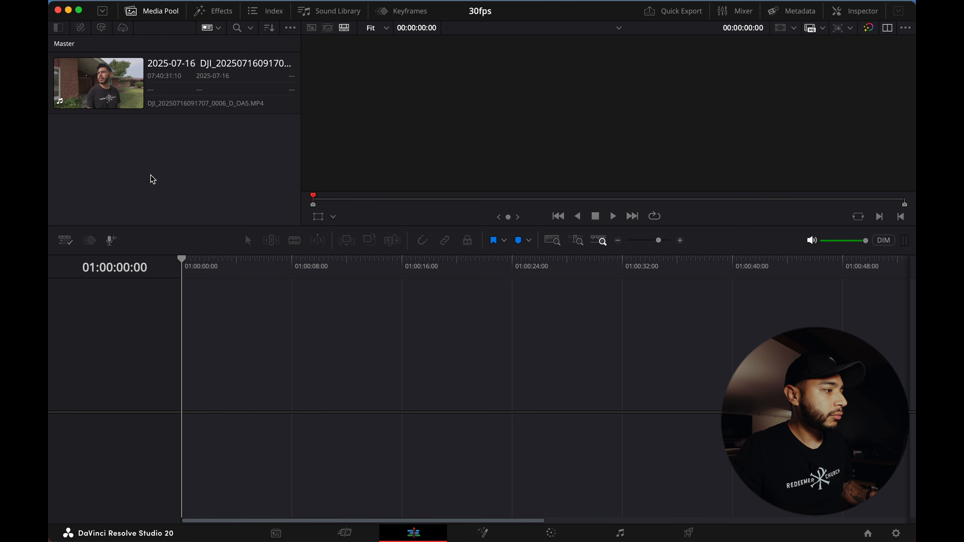
left_click_drag(121, 104, 232, 395)
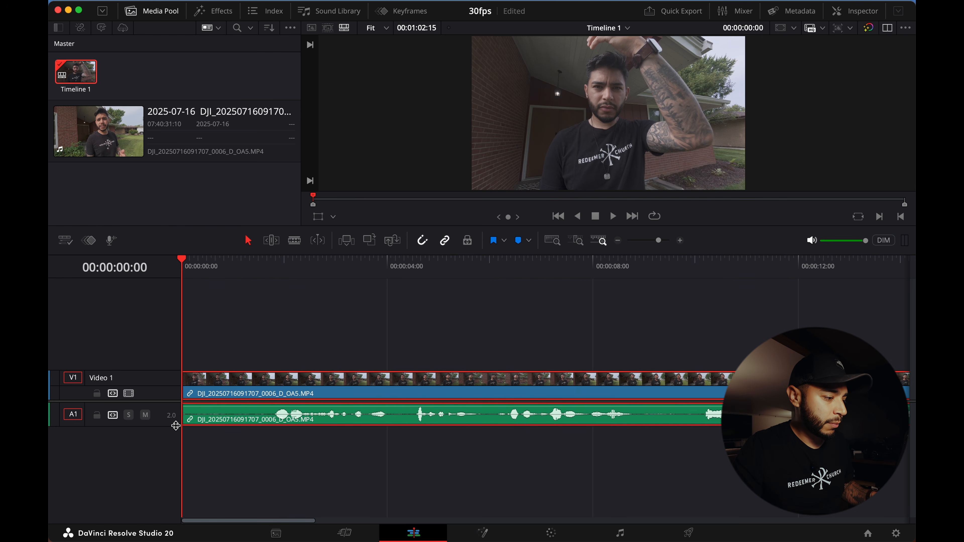
- Enlarge the audio track height and expand the viewer area
left_click_drag(176, 426, 173, 469)
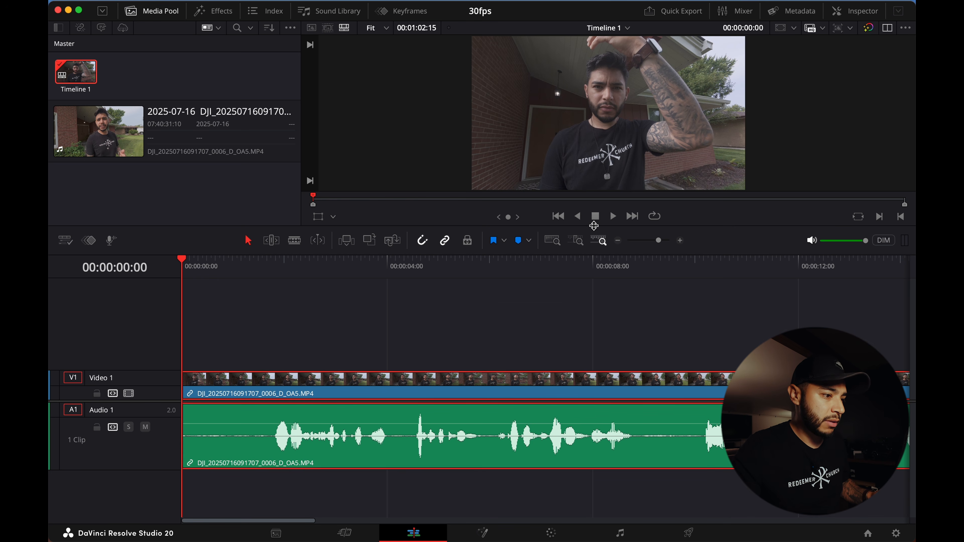
left_click_drag(594, 227, 595, 275)
- Preview the source clip, then play the start of the timeline briefly
left_click(174, 136)
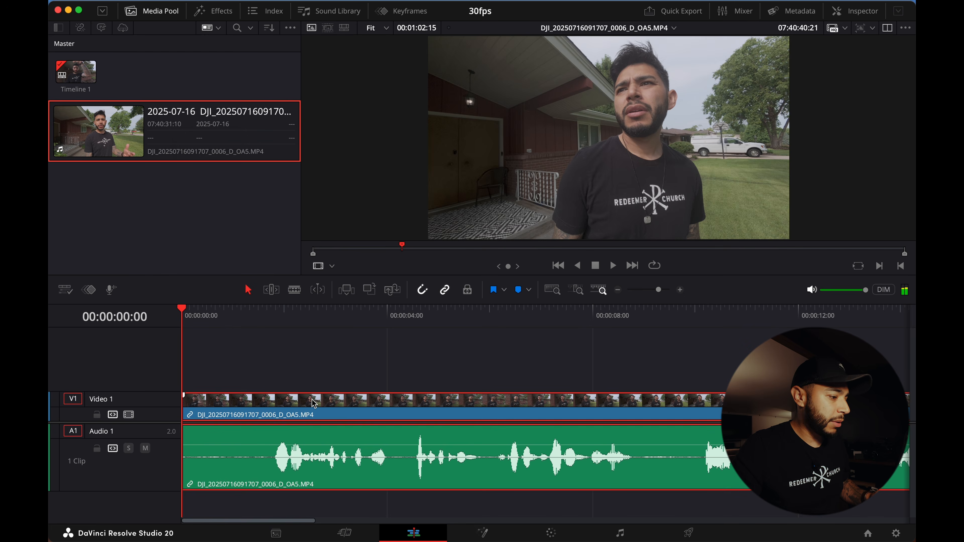
left_click(226, 345)
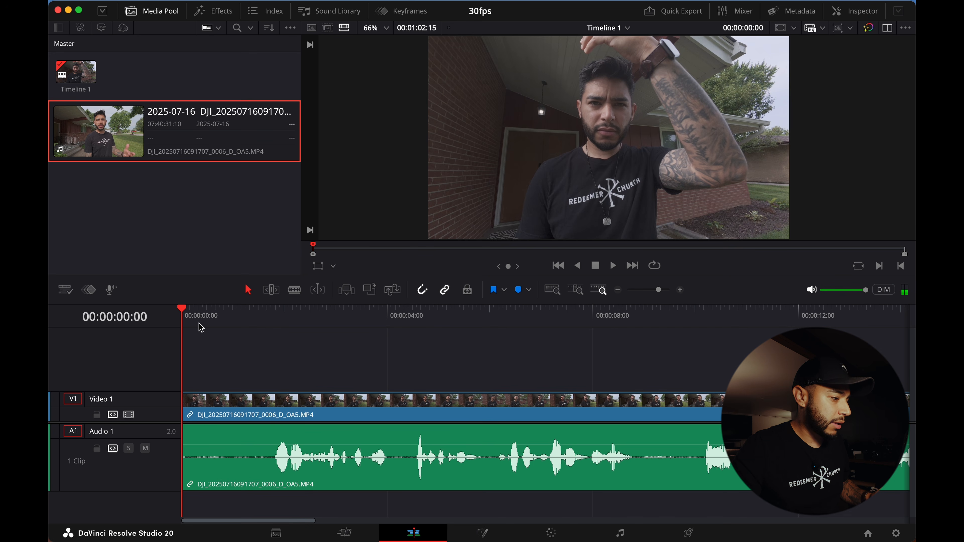
left_click(612, 266)
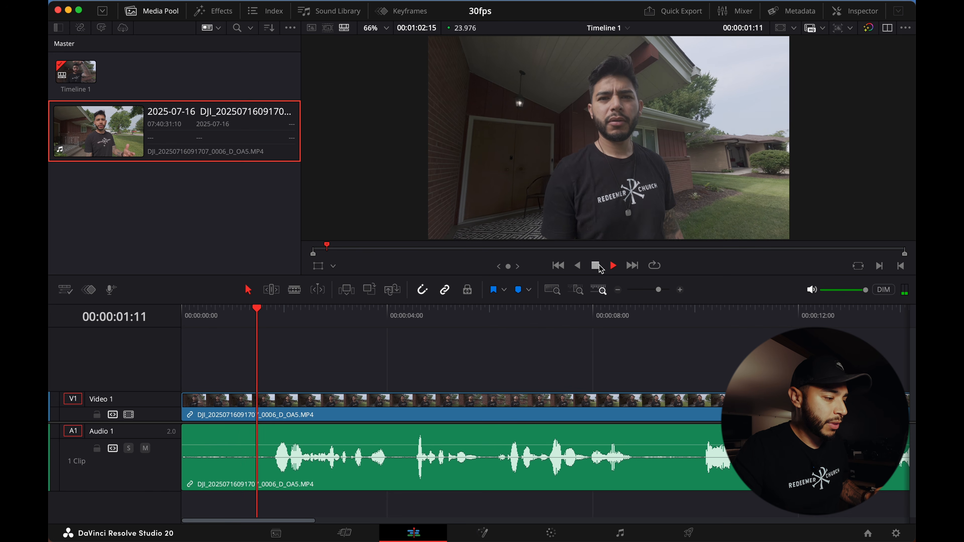
left_click(596, 266)
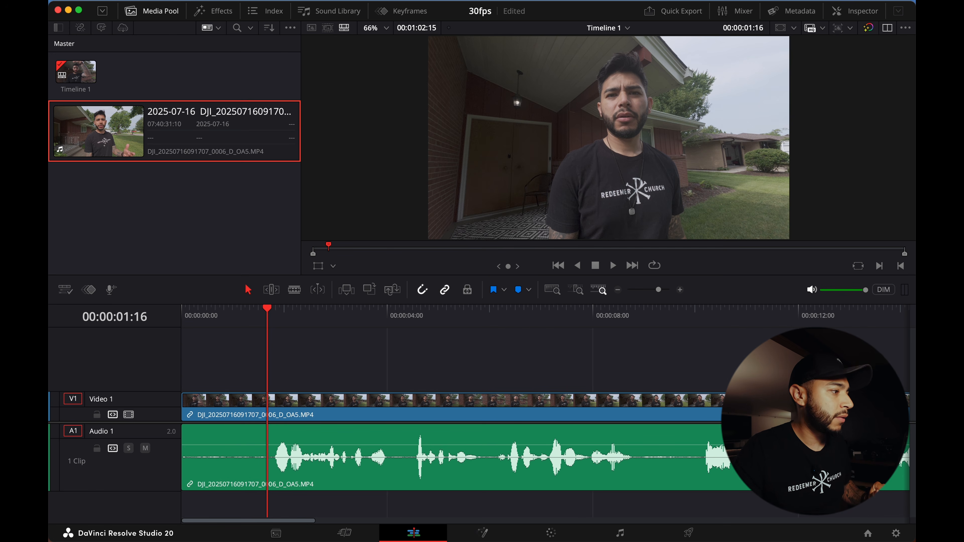
- Open Keyboard Customization to check the shortcuts for Razor and Ripple Start to Playhead, then close it
left_click(98, 1)
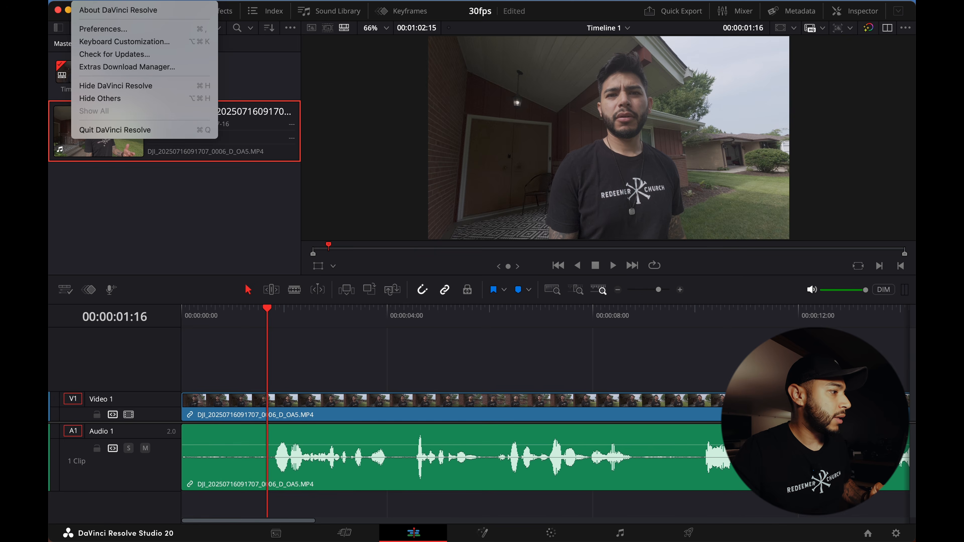
left_click(109, 42)
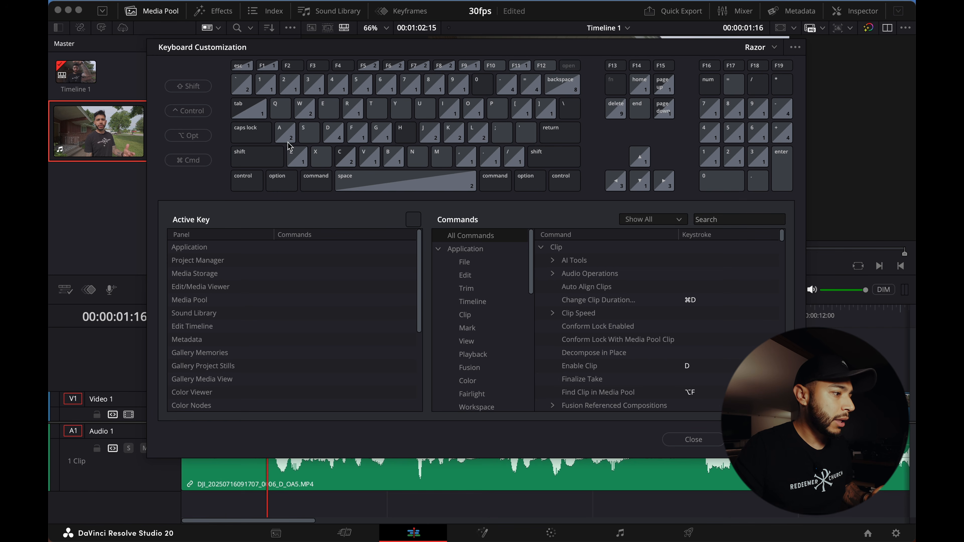
left_click(309, 133)
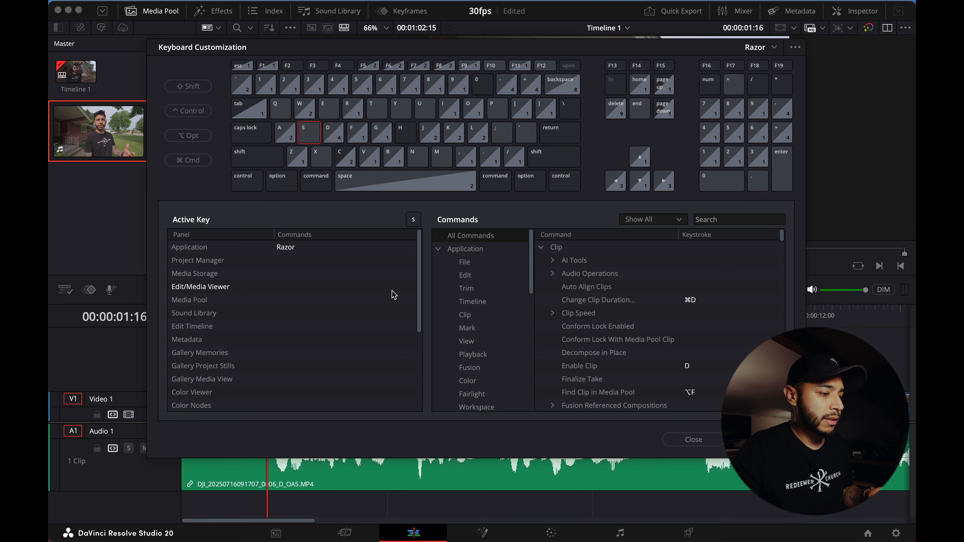
left_click(327, 251)
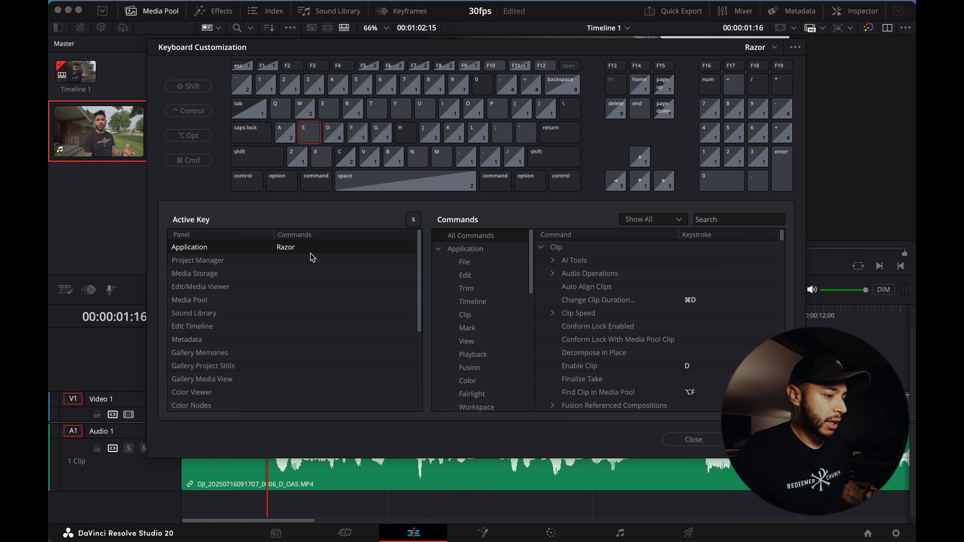
left_click(286, 247)
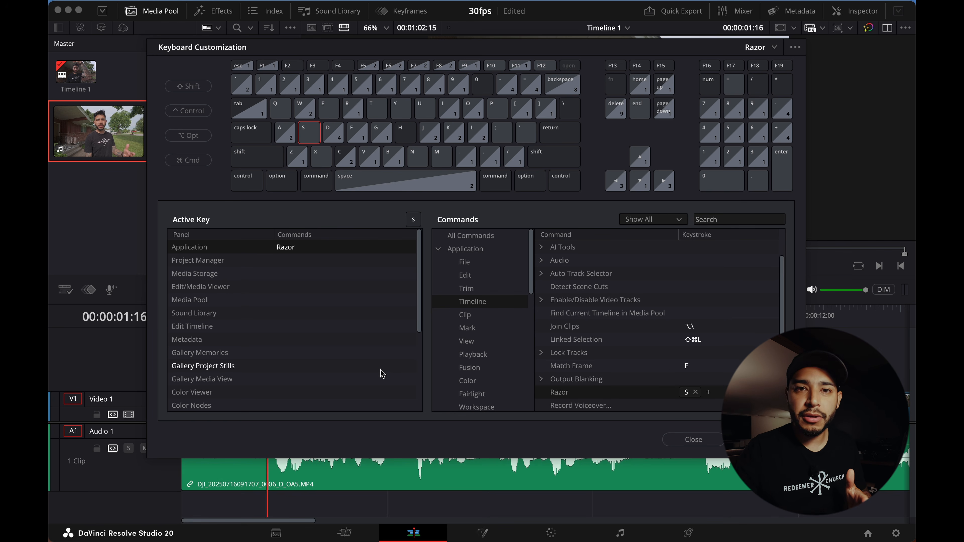
left_click(282, 115)
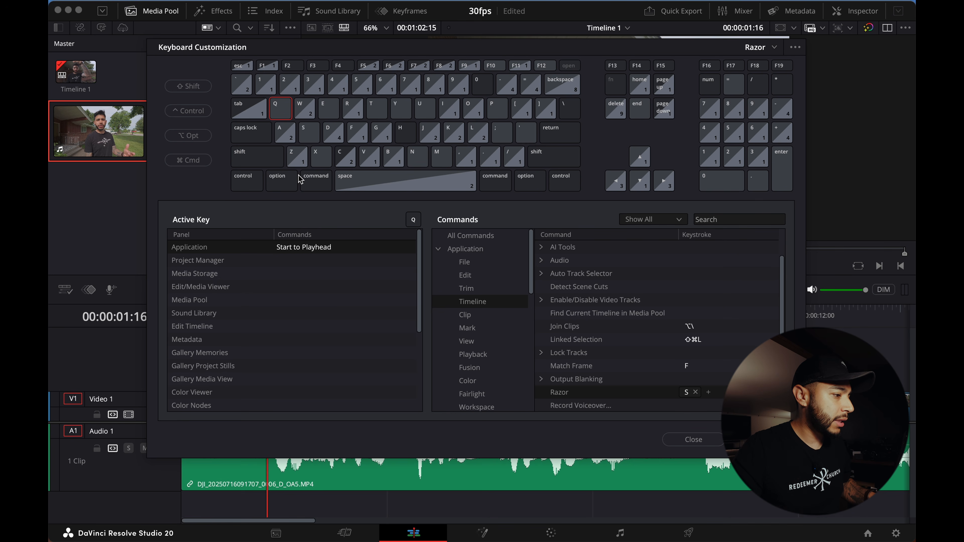
left_click(318, 248)
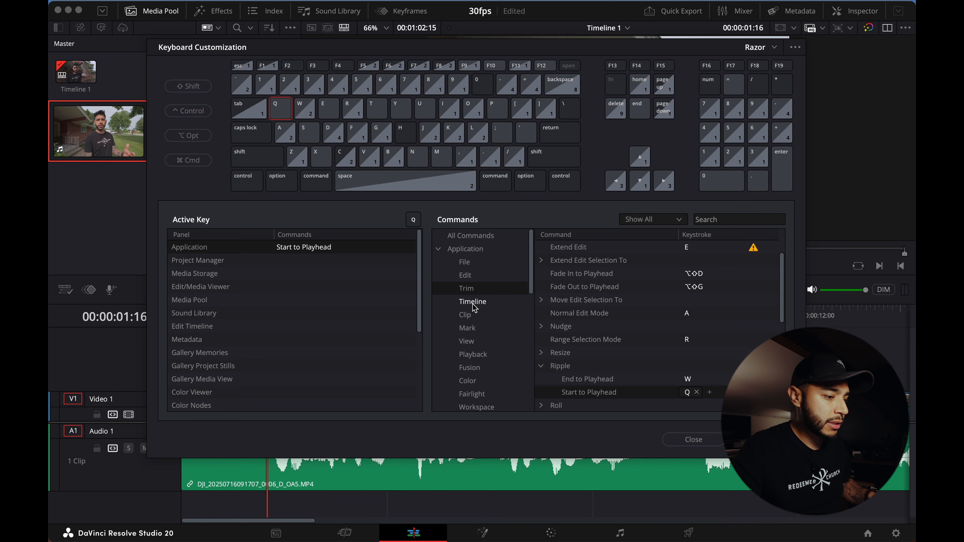
scroll(580, 381, "down", 2)
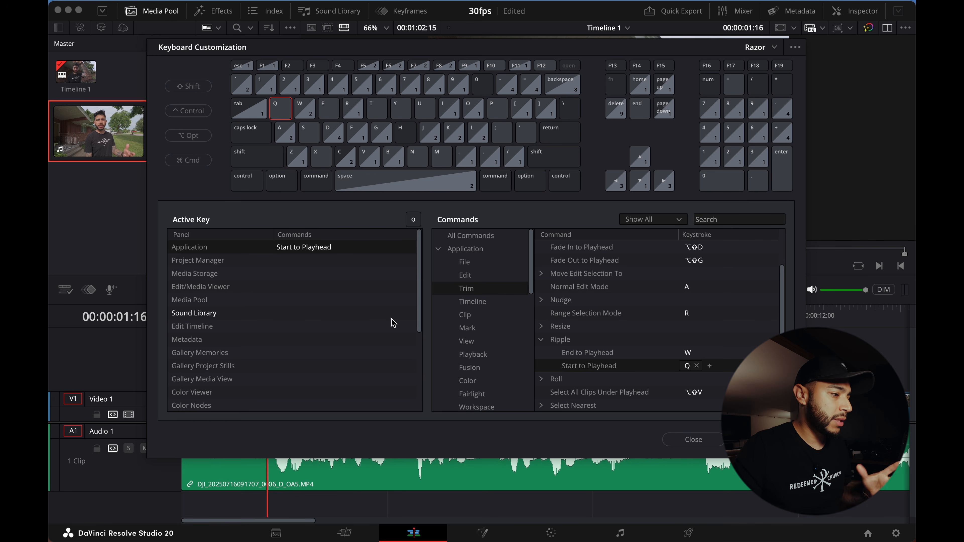
left_click(695, 440)
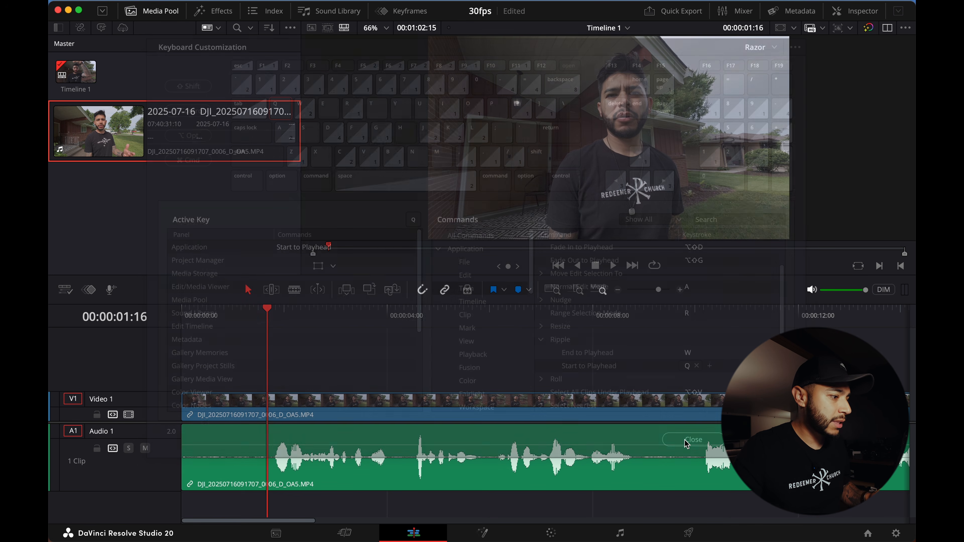
- Cut the clip three times near its start with the Blade tool, then undo those three cuts
key("Home")
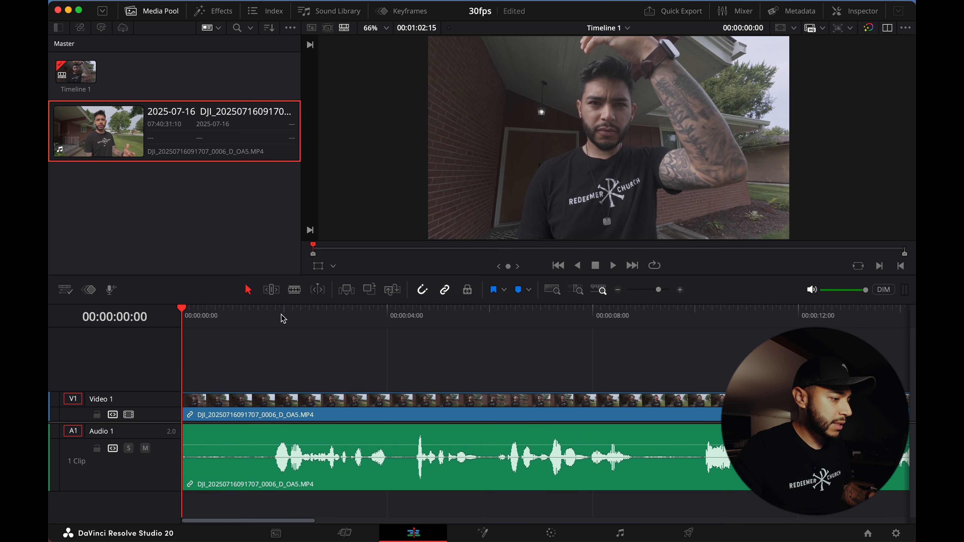
left_click(295, 292)
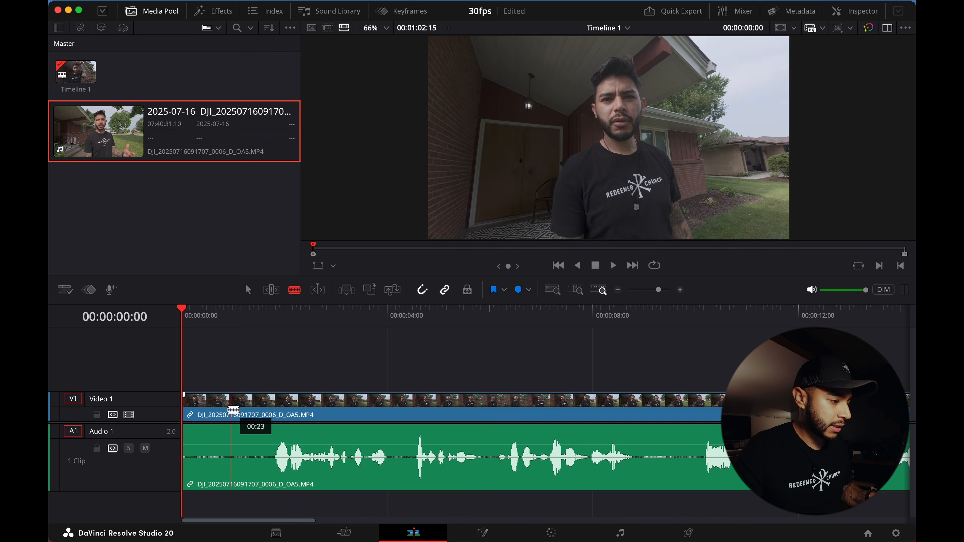
left_click(209, 411)
left_click(226, 411)
left_click(241, 411)
key("super+z")
key("super+z")
key("super+z")
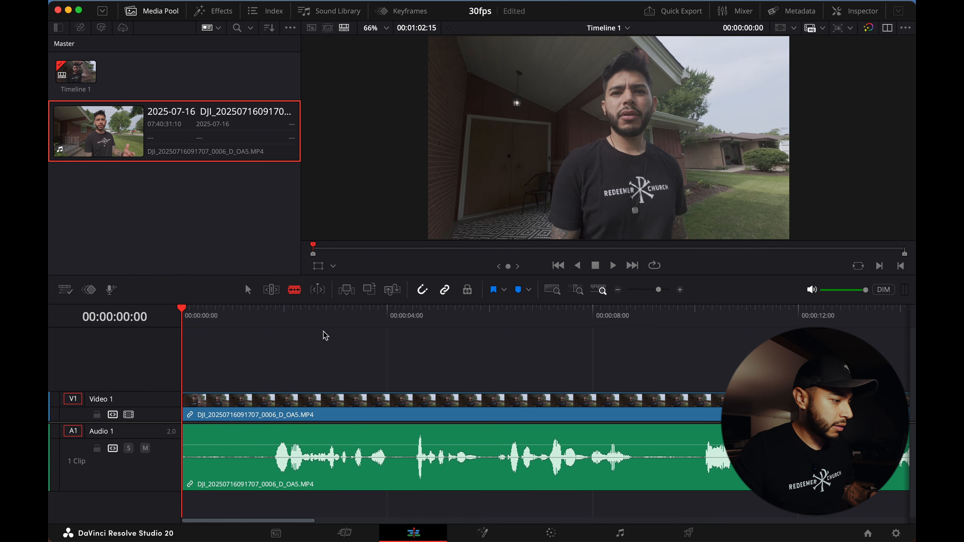
- Split the clip at several playhead positions near its start using the split-at-playhead command
left_click(248, 289)
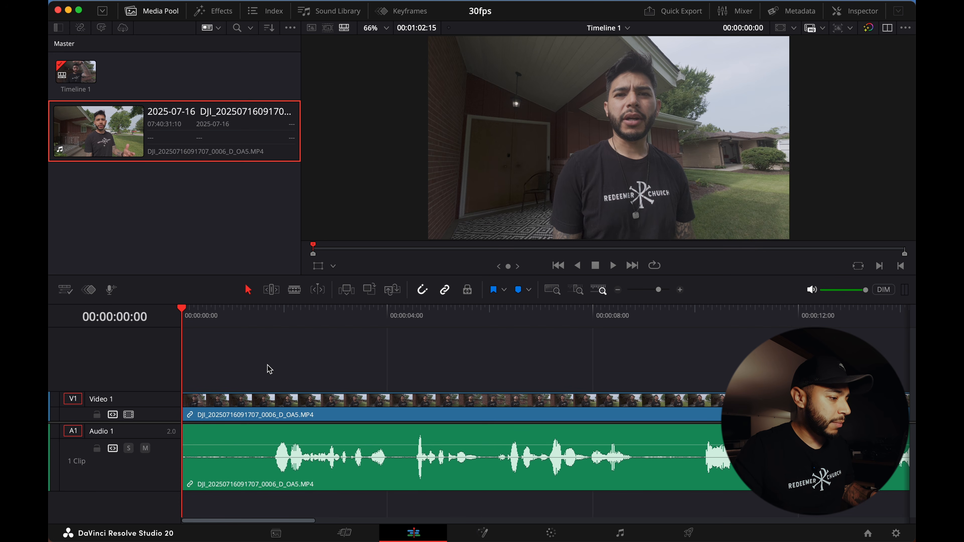
left_click_drag(254, 317, 274, 327)
key("super+b")
left_click(242, 323)
key("super+b")
left_click(259, 323)
key("super+b")
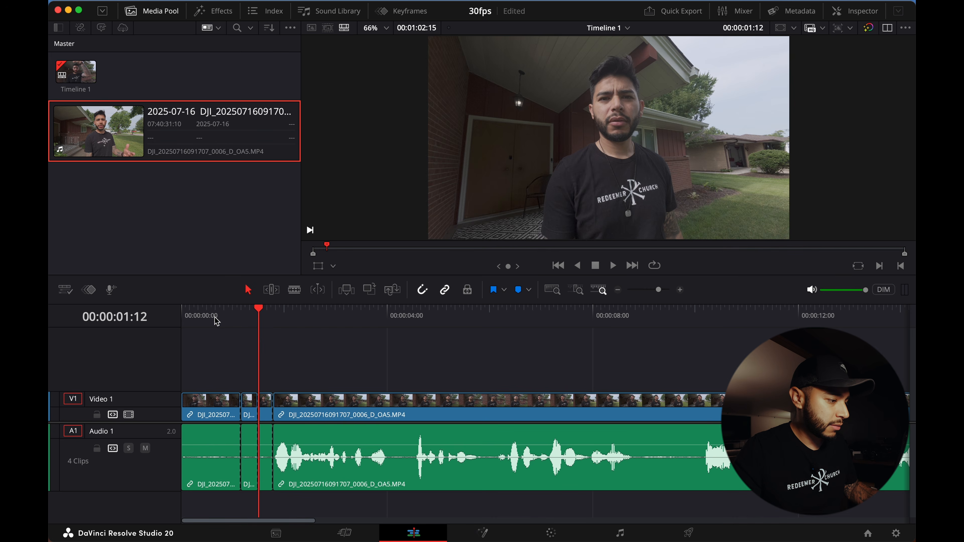
left_click(211, 322)
key("super+b")
left_click(225, 323)
key("super+b")
left_click(192, 322)
key("super+b")
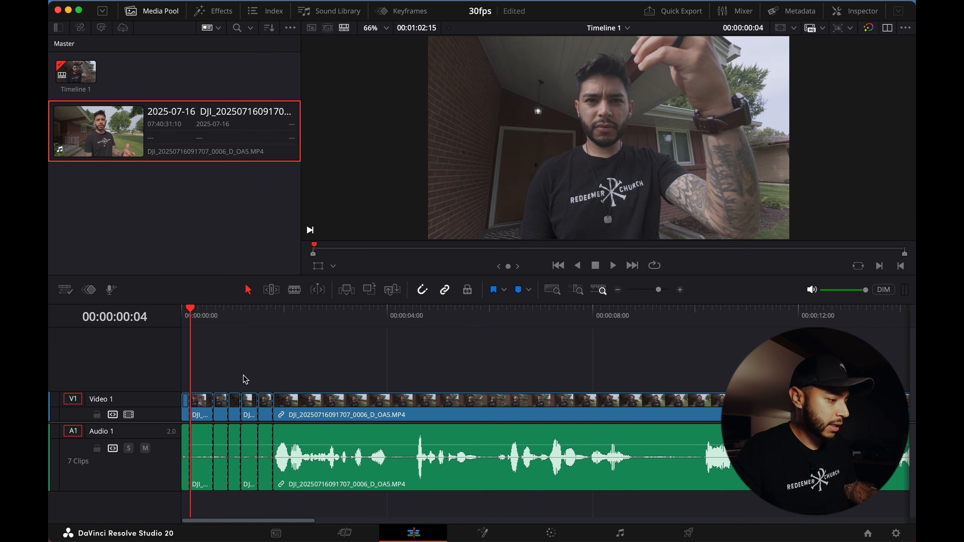
- Undo all the splits near the start of the clip
key("super+z")
key("super+z")
key("super+z")
key("super+z")
key("super+z")
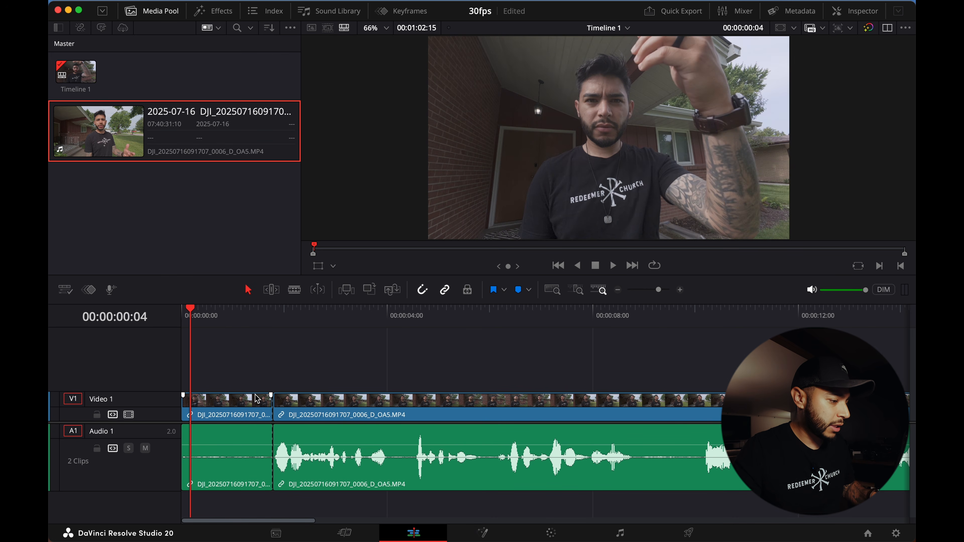
key("super+z")
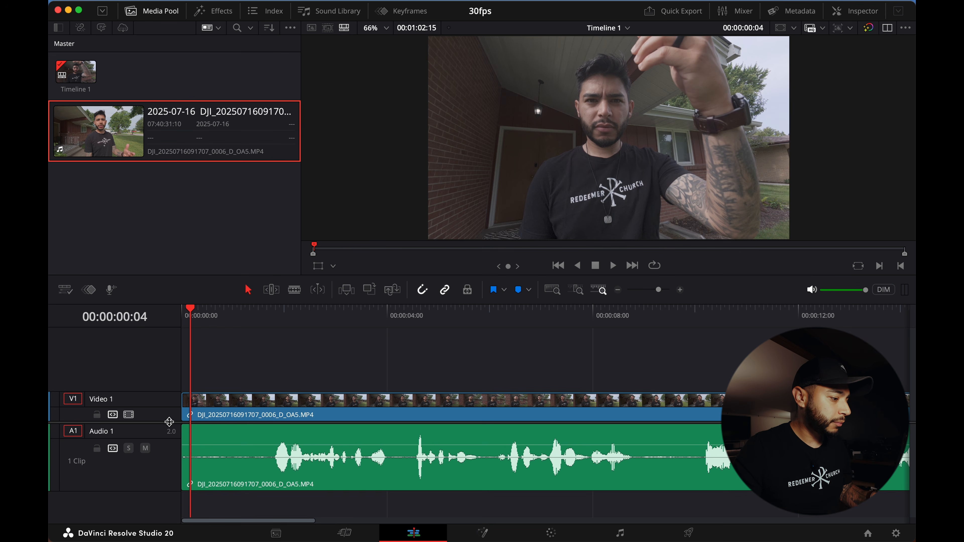
- Adjust the track heights slightly and move the playhead to 00:00:01:19
left_click_drag(170, 422, 170, 429)
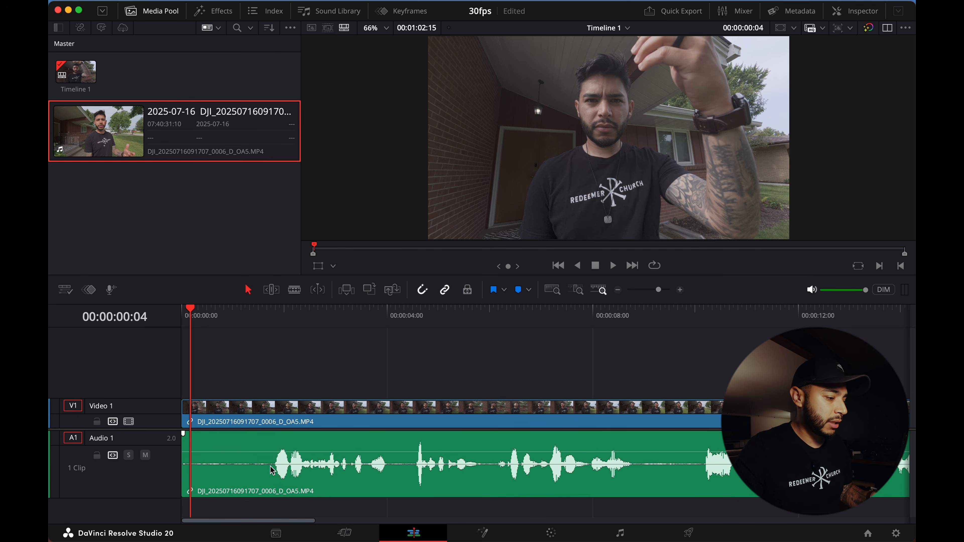
left_click_drag(258, 328, 275, 329)
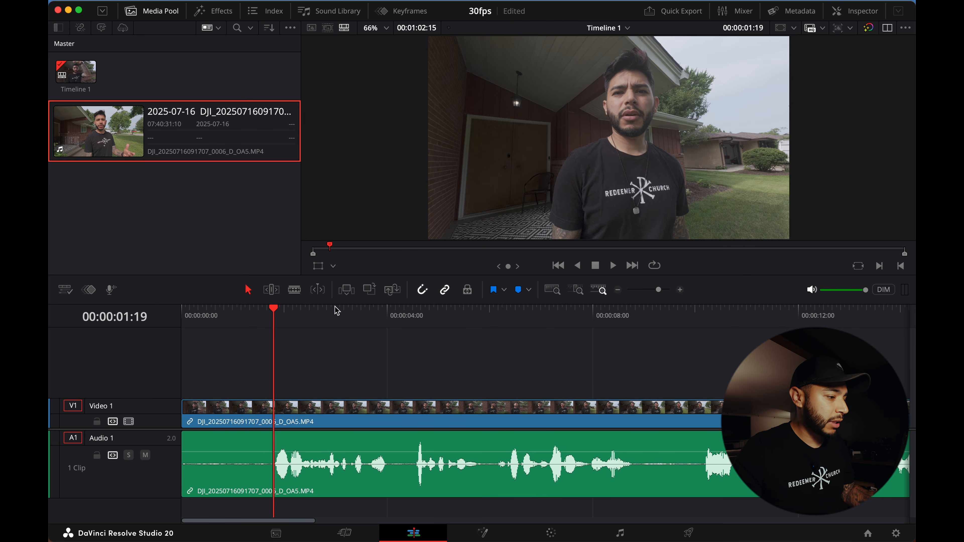
- Try cutting the clip at the playhead and deleting the opening segment, then undo those edits
left_click(295, 290)
left_click(274, 410)
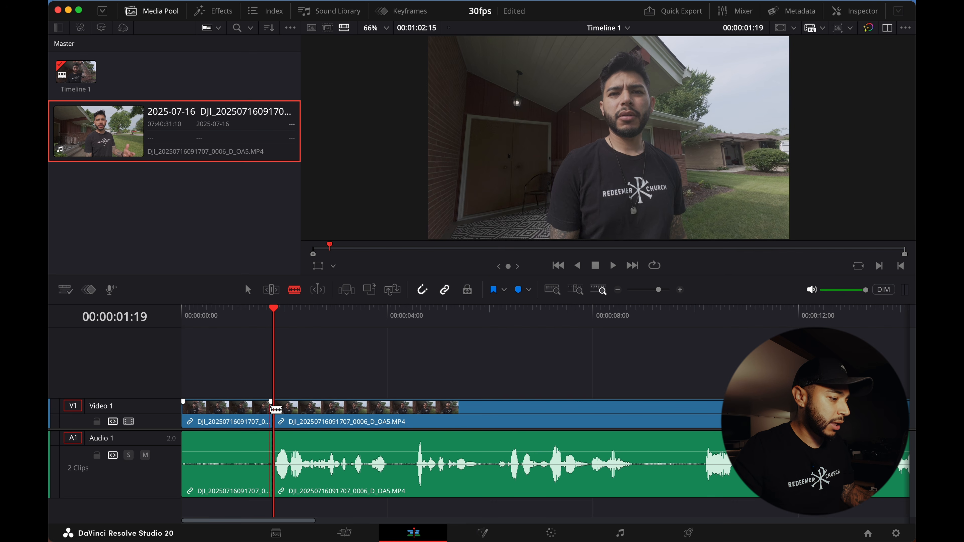
left_click(248, 289)
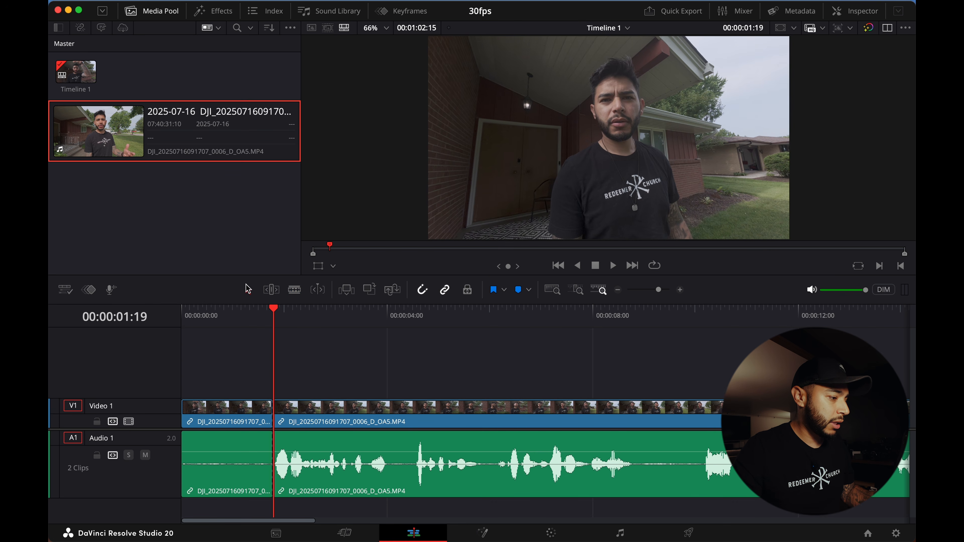
left_click(237, 416)
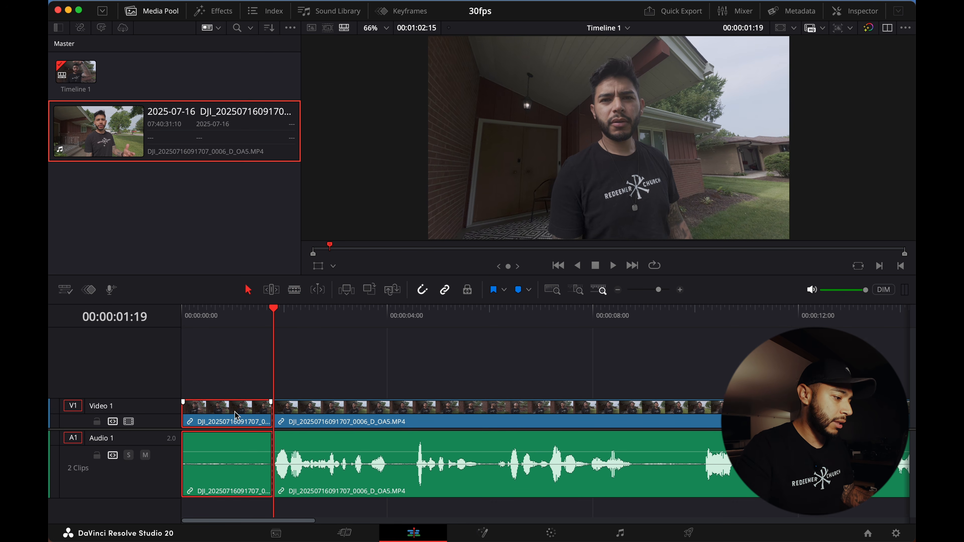
key("BackSpace")
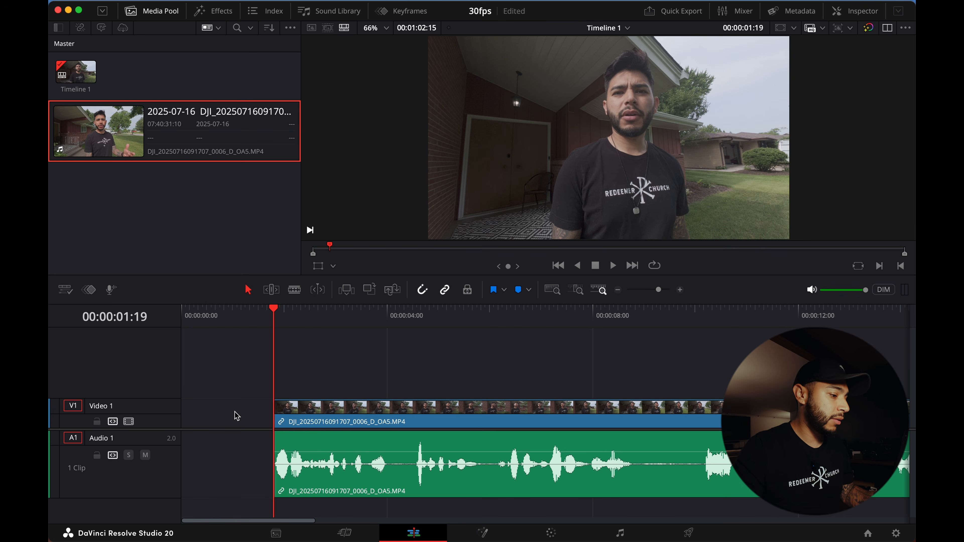
left_click_drag(298, 416, 169, 415)
left_click_drag(241, 413, 333, 414)
key("super+z")
key("super+z")
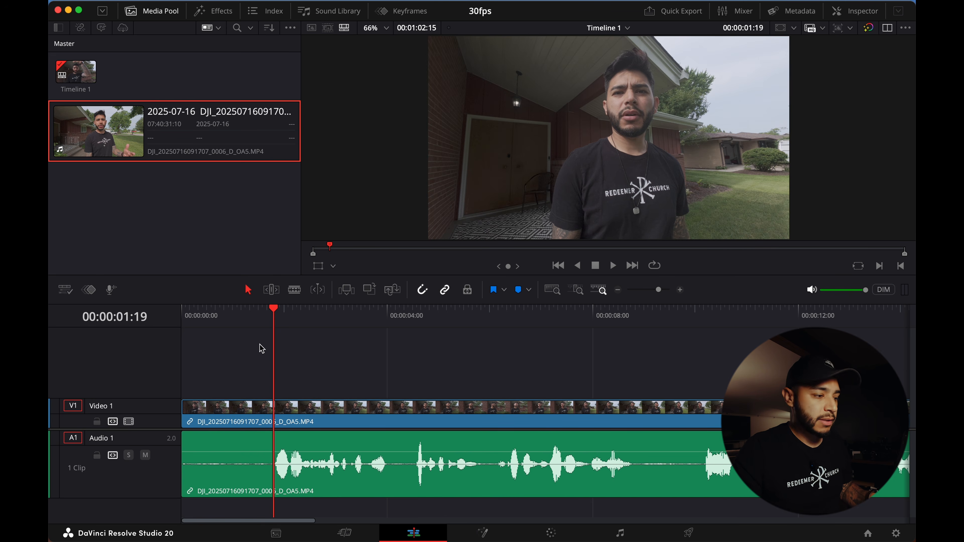
left_click_drag(257, 322, 273, 327)
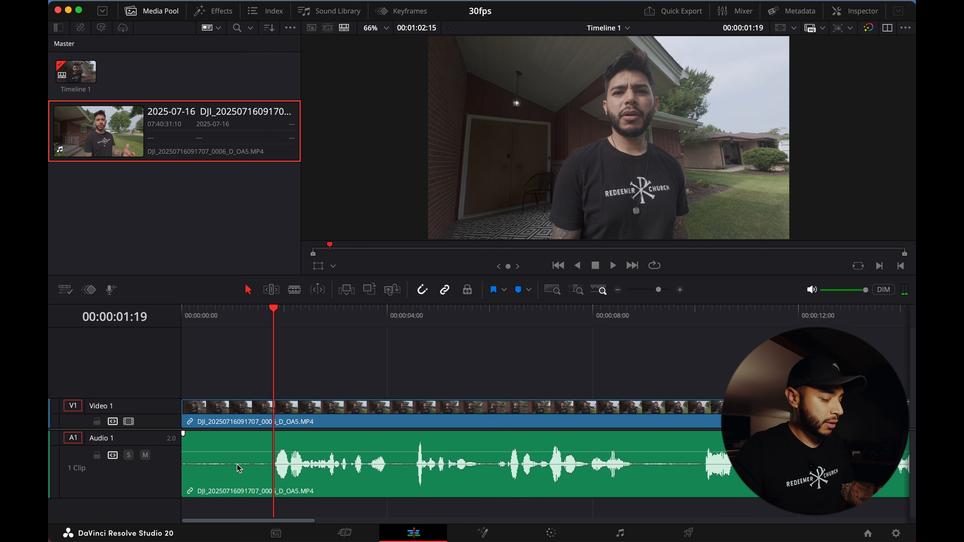
- Ripple-trim the clip's start up to the playhead at 00:00:01:19 and play back the result
key("super+shift+bracketleft")
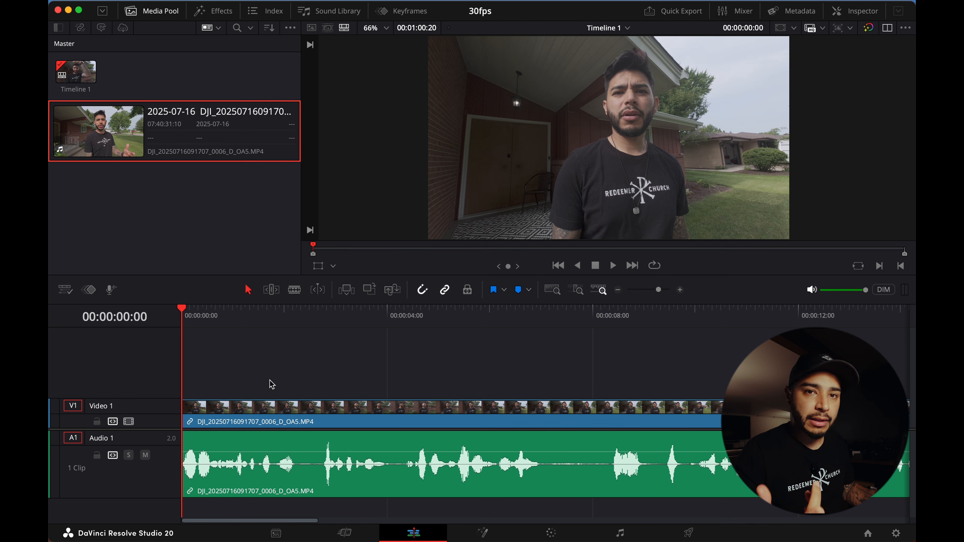
key("space")
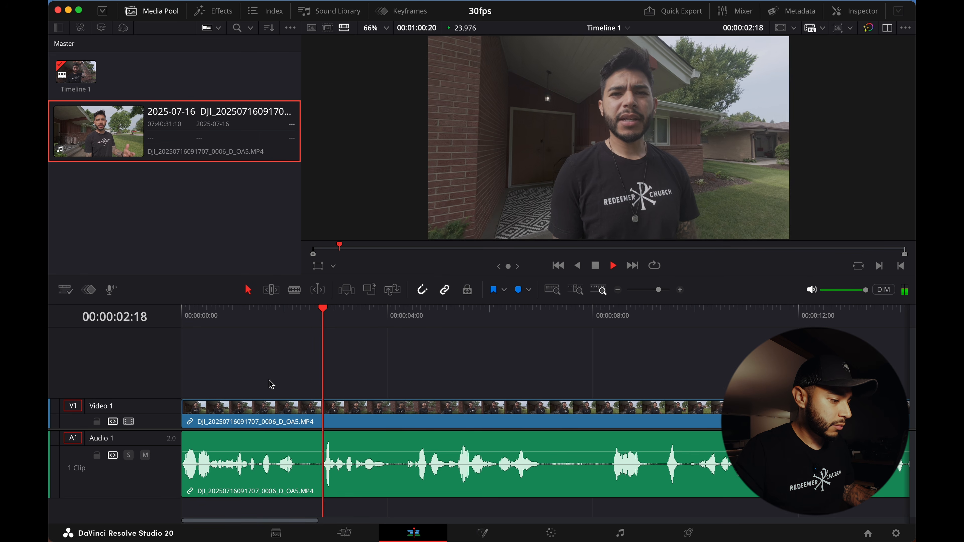
key("space")
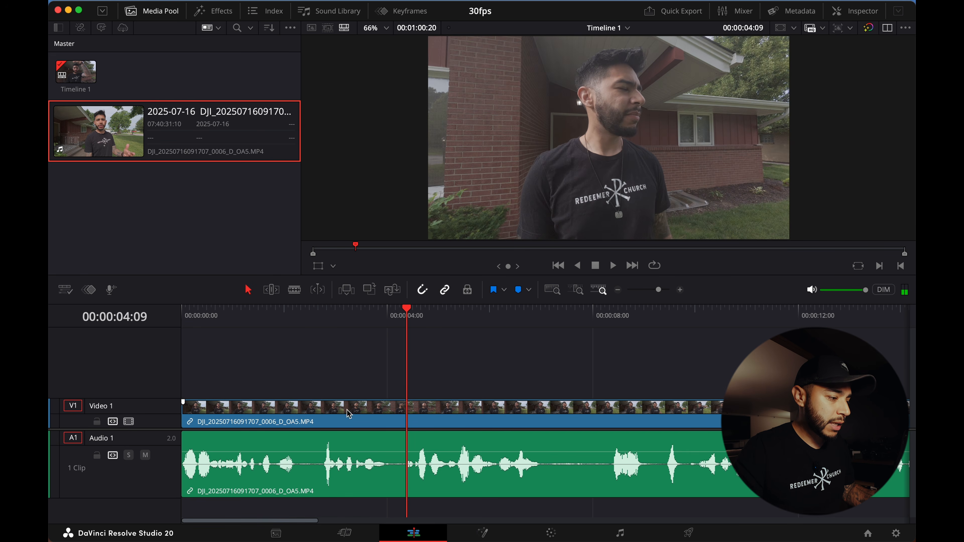
- Split the clip at the playhead positioned at 00:00:02:05
left_click(298, 328)
mouse_move(311, 330)
left_mouse_down()
mouse_move(323, 323)
mouse_move(296, 332)
left_mouse_up()
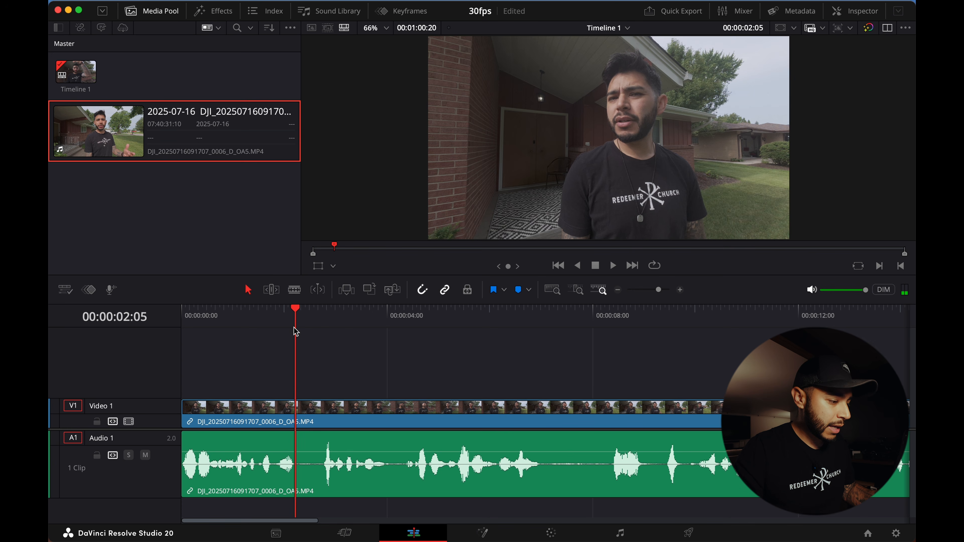
key("super+b")
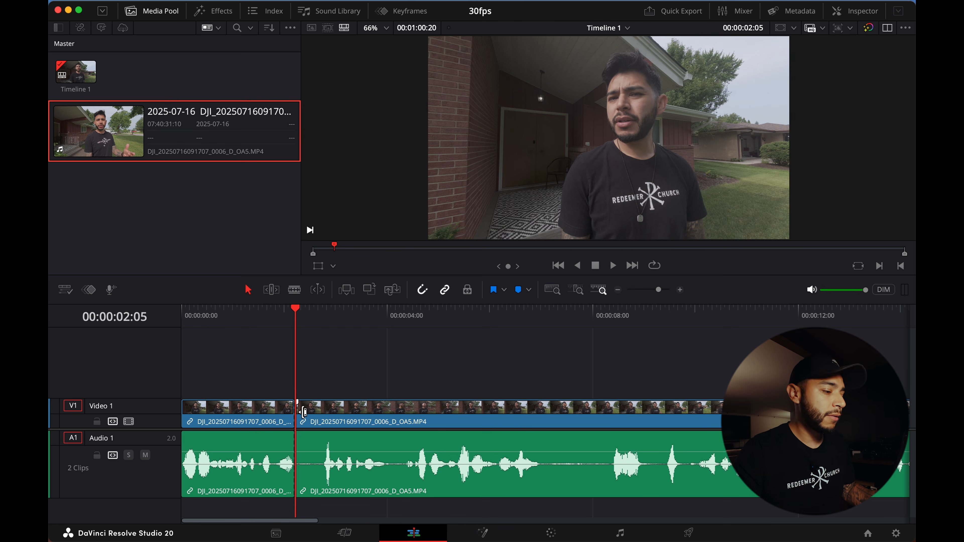
- Ripple-trim the start of the second clip to the playhead at about 00:00:02:16
left_click_drag(310, 327, 323, 333)
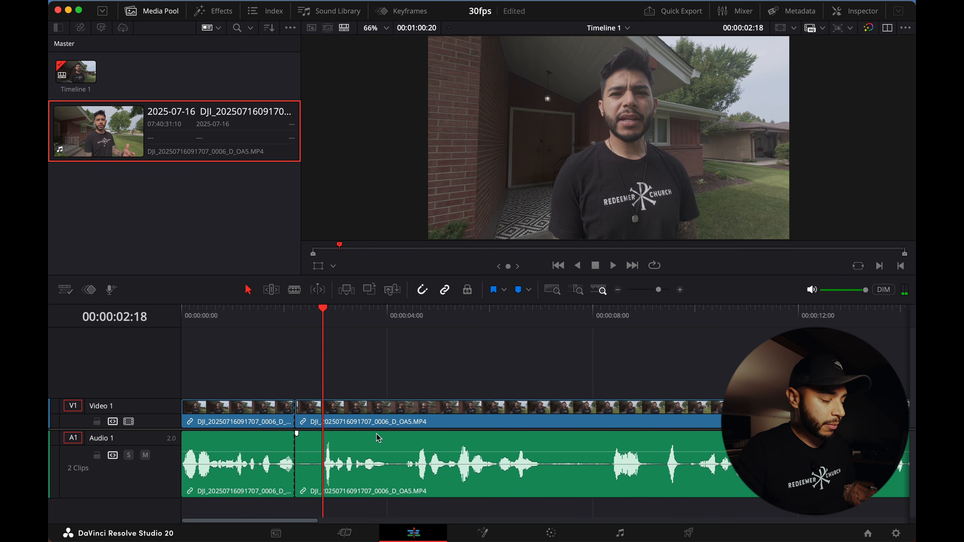
left_click(319, 334)
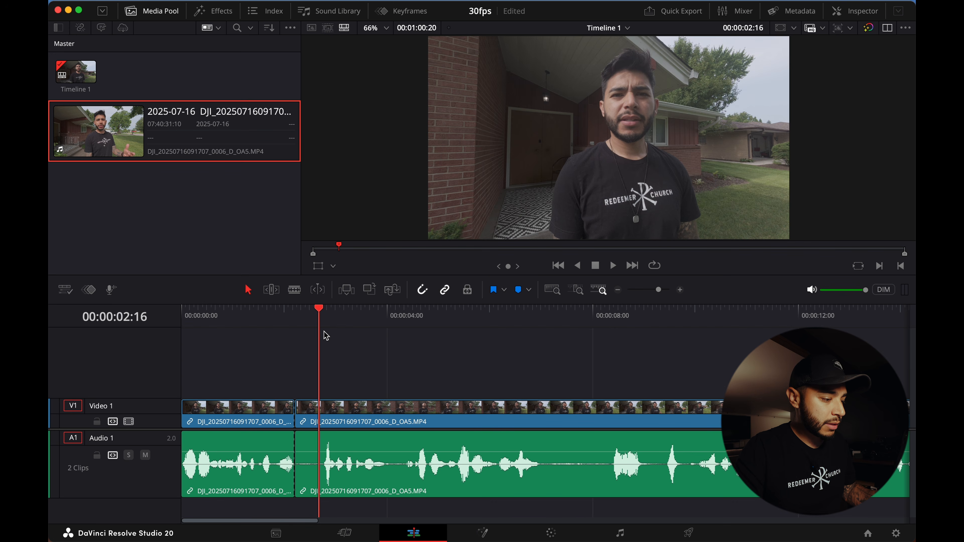
left_click_drag(325, 311, 323, 313)
key("shift+[")
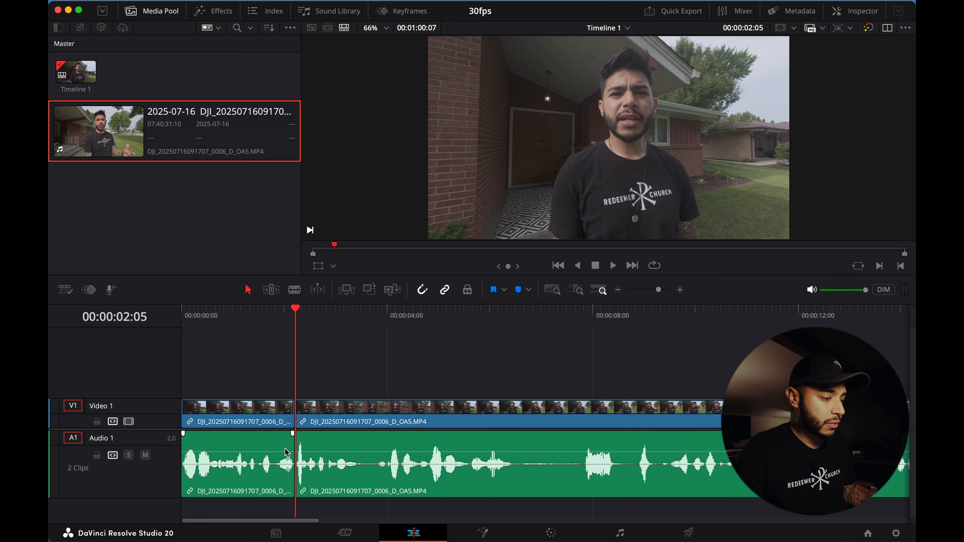
- Blade the remaining clip at three more points between about 00:00:03 and 00:00:07 on the timeline
left_click_drag(339, 319, 363, 321)
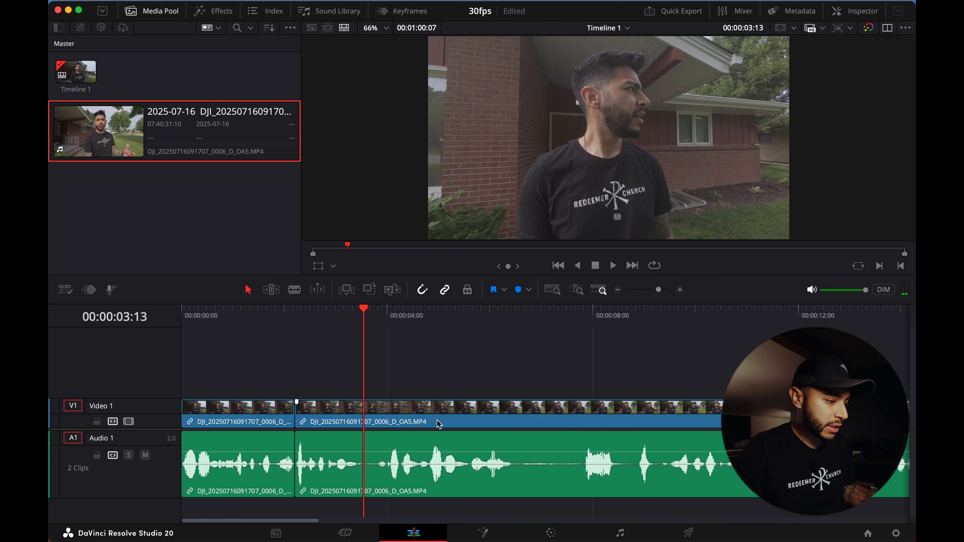
left_click_drag(363, 336, 380, 323)
key("super+b")
left_click(491, 319)
left_click(497, 320)
key("super+b")
left_click_drag(525, 316, 565, 319)
left_click(591, 407)
key("Up")
left_click(523, 319)
left_click(527, 319)
key("super+b")
- Play back the edited timeline from its start to review the new cuts
left_click(539, 320)
key("space")
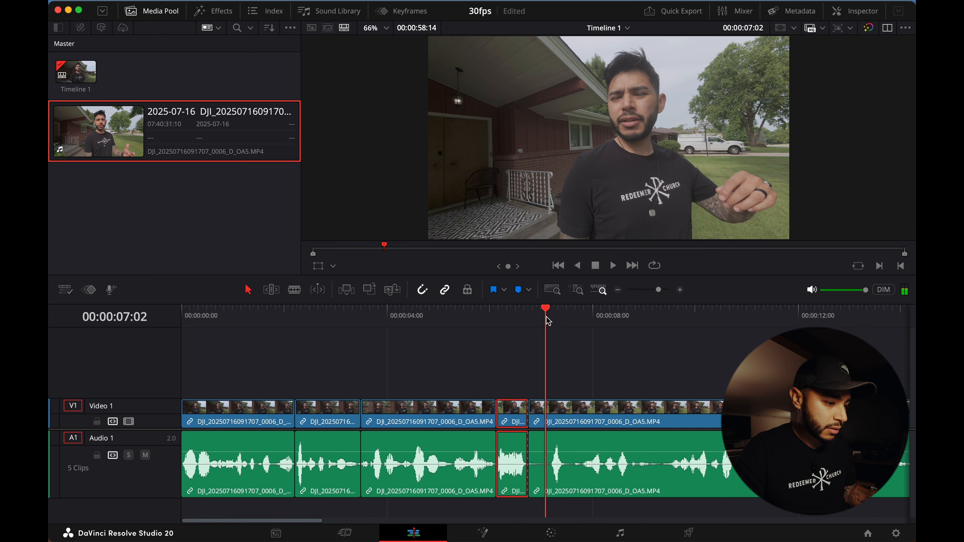
key("space")
left_click(587, 424)
key("Up")
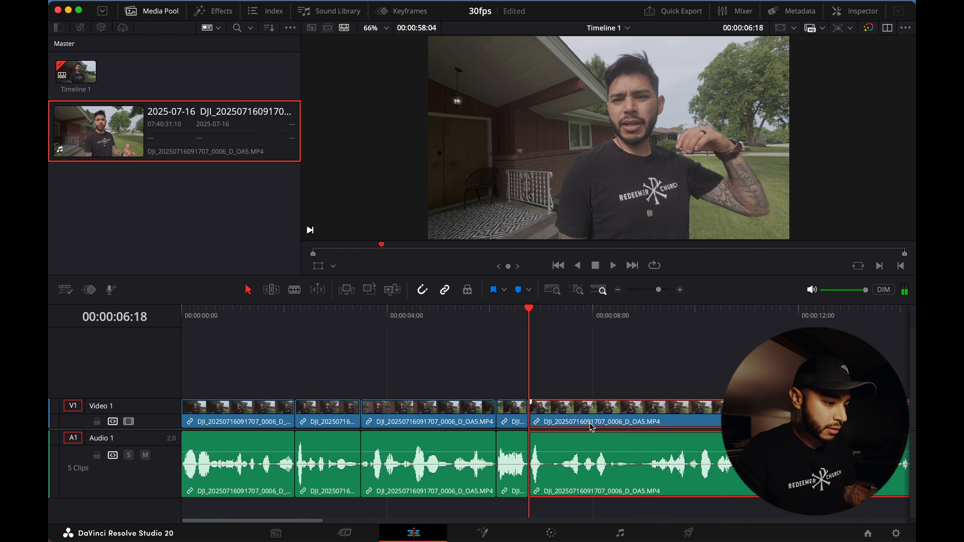
left_click(197, 319)
key("space")
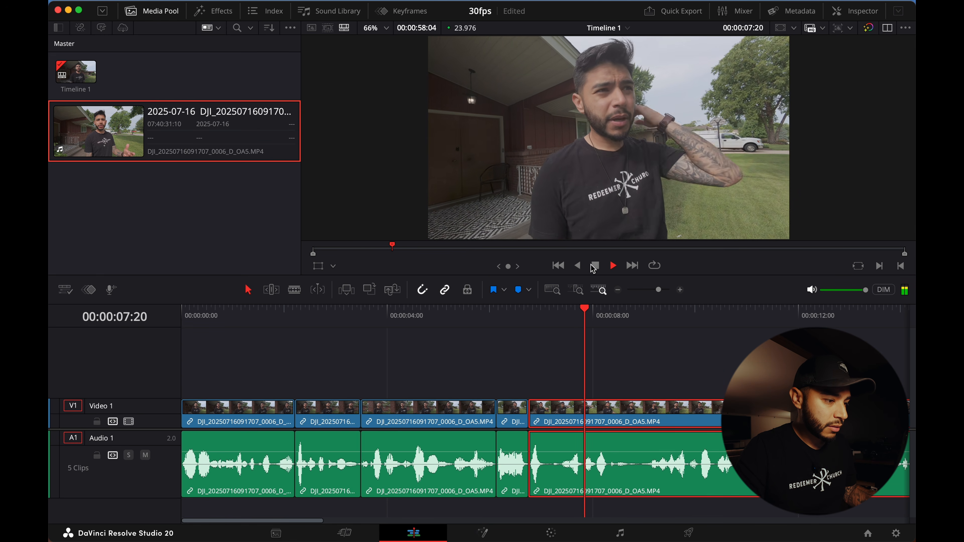
key("space")
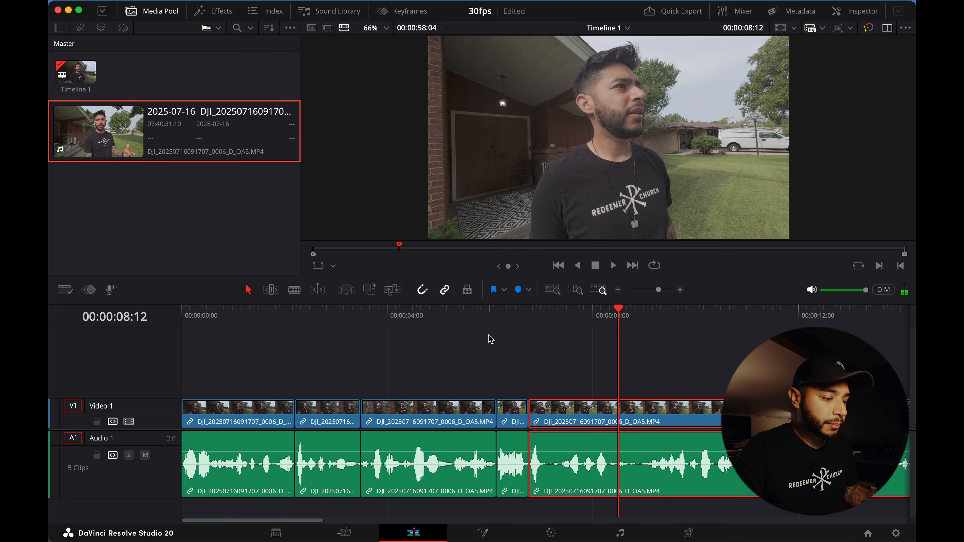
- Split the clip at 00:00:08:07 and ripple-trim the following clip's start to the playhead at 00:00:09:03
left_click_drag(531, 324, 608, 327)
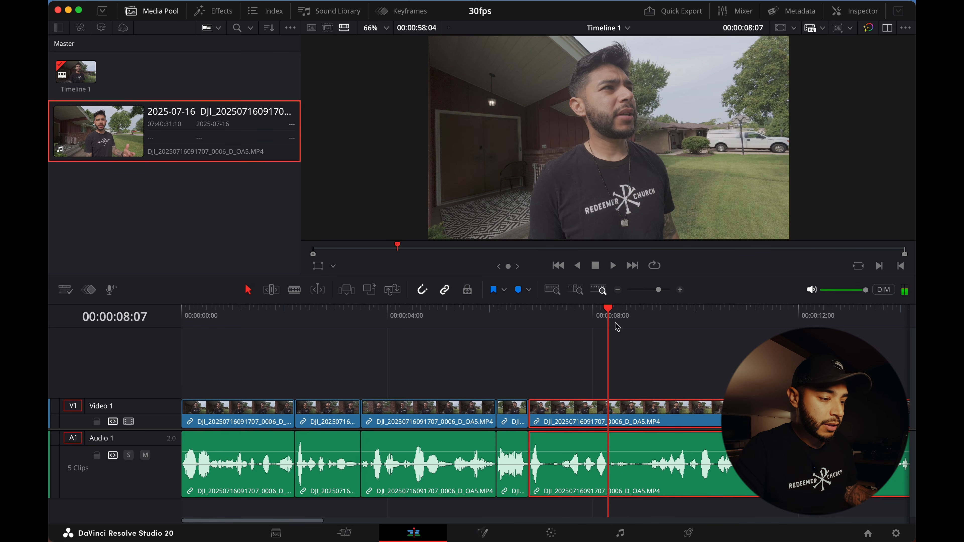
key("super+b")
left_click_drag(611, 325, 651, 323)
left_click(671, 409)
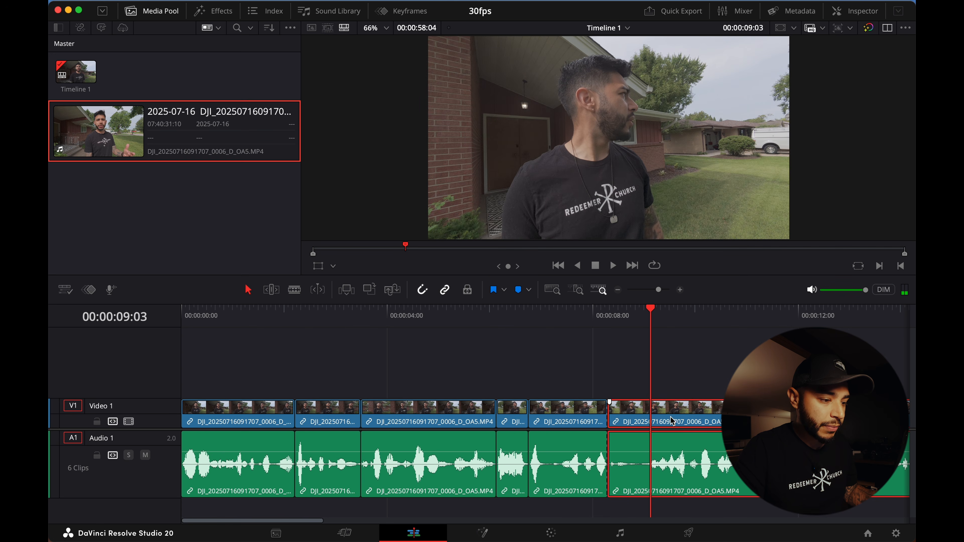
key("shift+super+[")
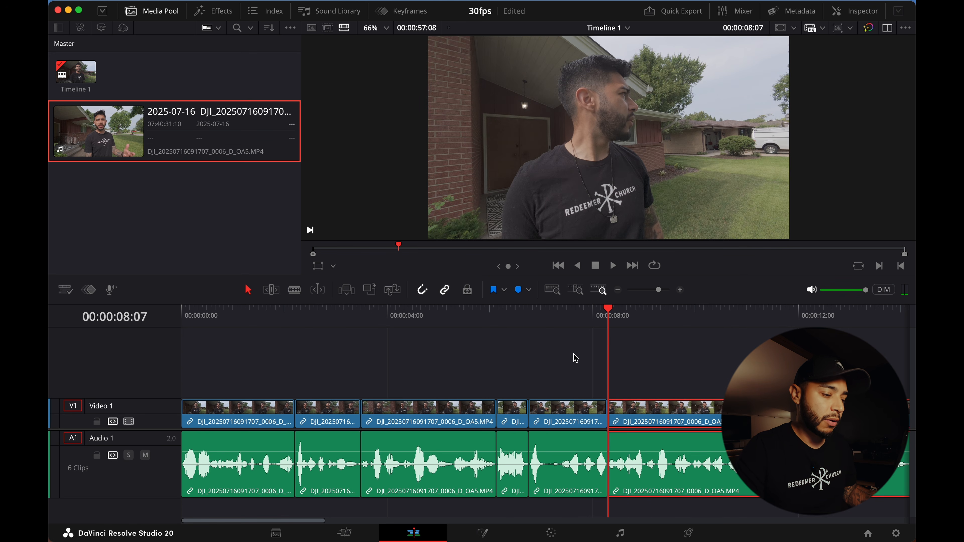
- Replay the timeline from the beginning to check the latest trims
scroll(577, 379, "right", 3)
scroll(290, 458, "left", 3)
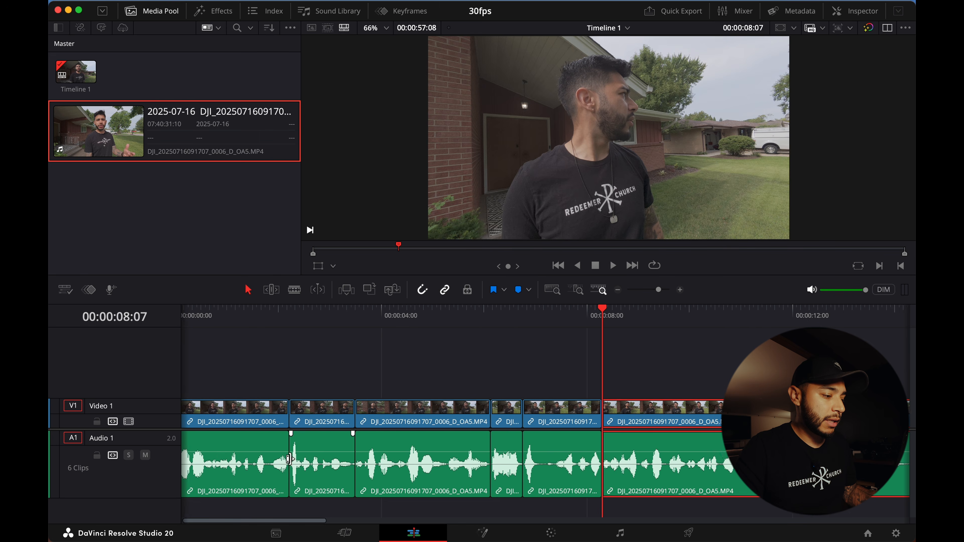
left_click(205, 318)
key("space")
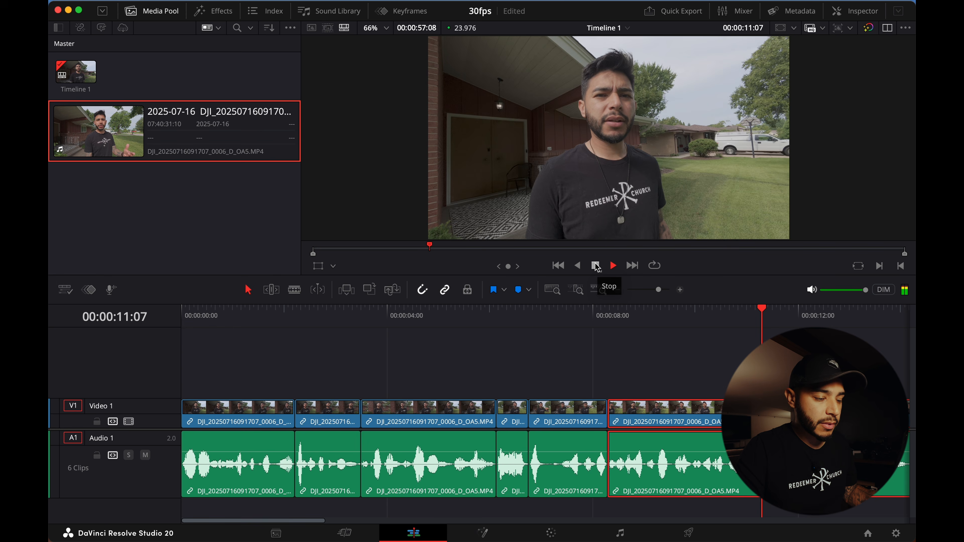
left_click(596, 266)
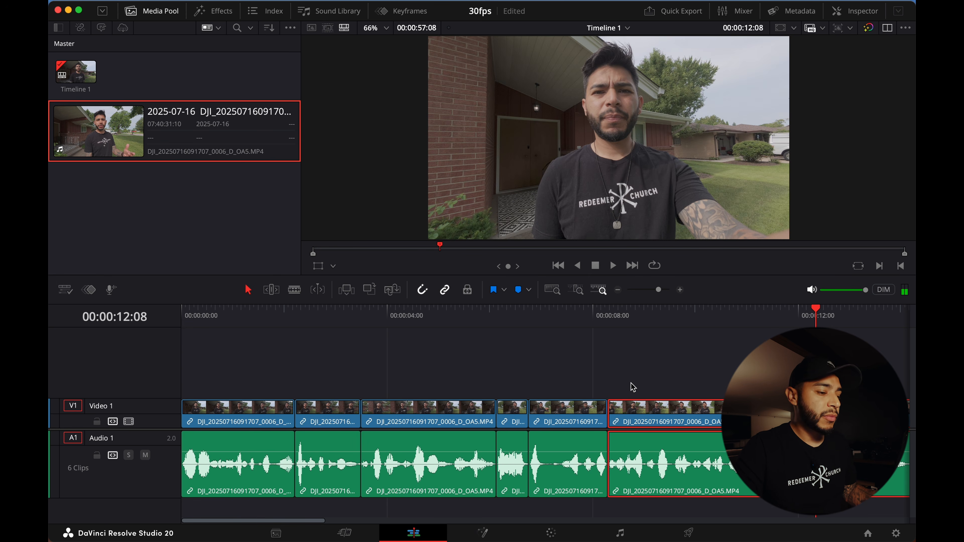
- Split the clip at 00:00:12:08 and delete the remaining tail after that point
scroll(631, 388, "right", 2)
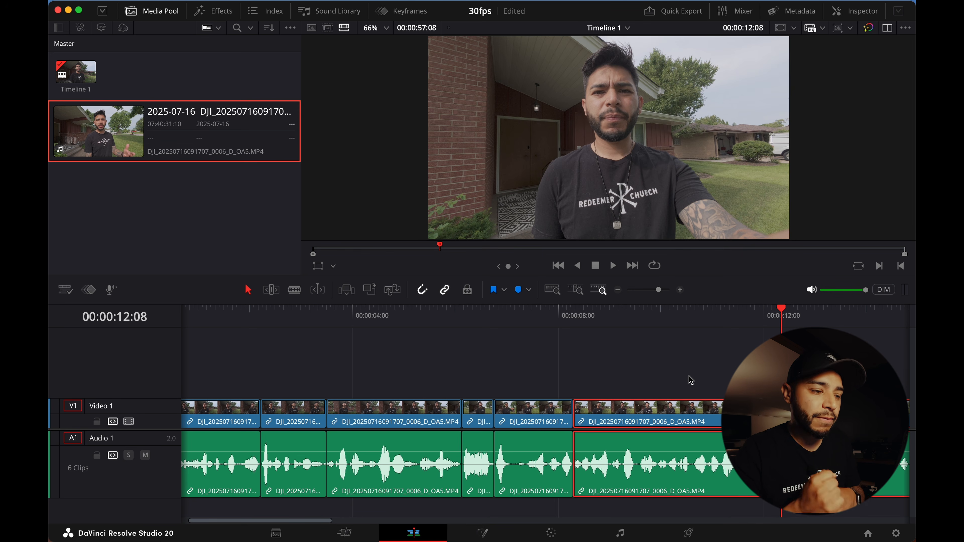
scroll(700, 380, "right", 1)
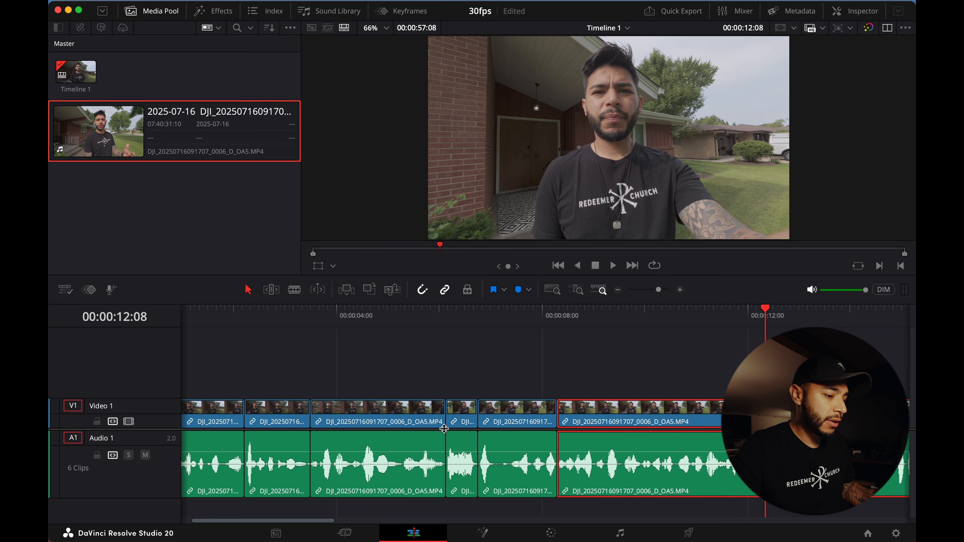
scroll(630, 440, "left", 3)
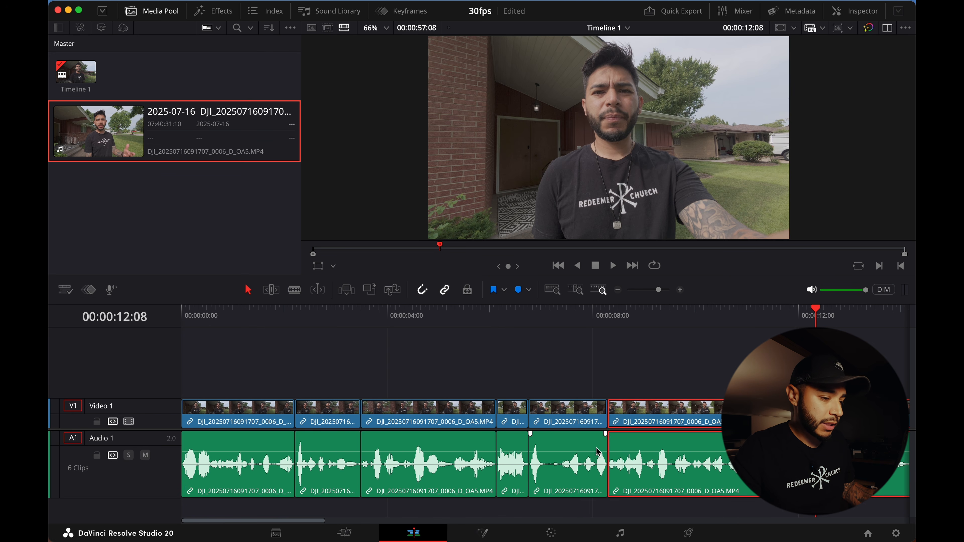
scroll(637, 450, "right", 7)
scroll(675, 449, "right", 1)
key("super+b")
key("BackSpace")
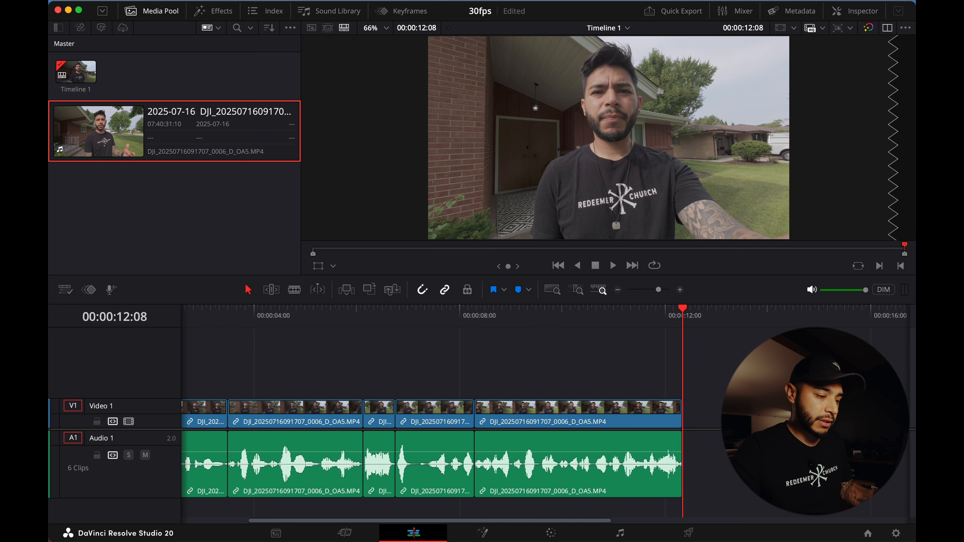
- Select all clips on the timeline and normalize their audio levels using the YouTube normalization mode
scroll(706, 449, "left", 8)
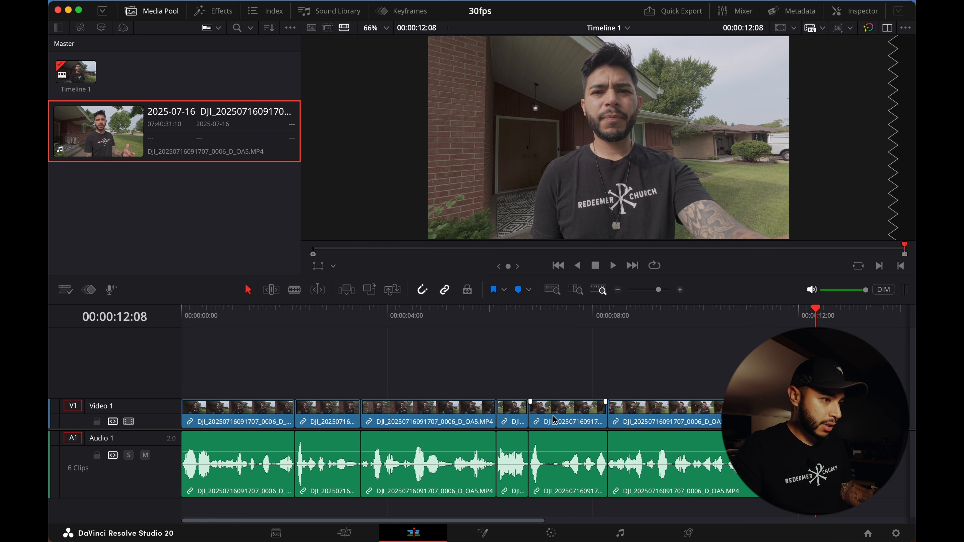
key("Up")
key("Up")
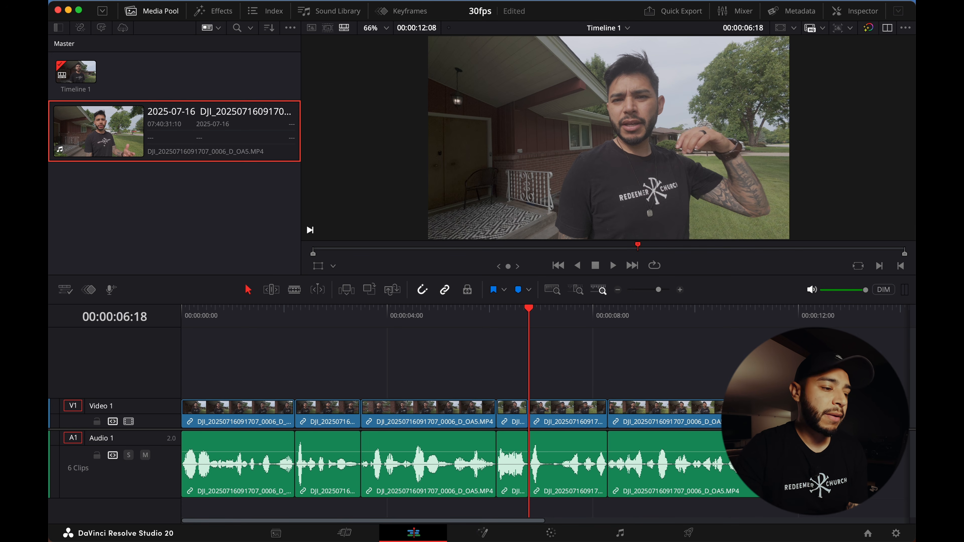
left_click_drag(835, 443, 247, 466)
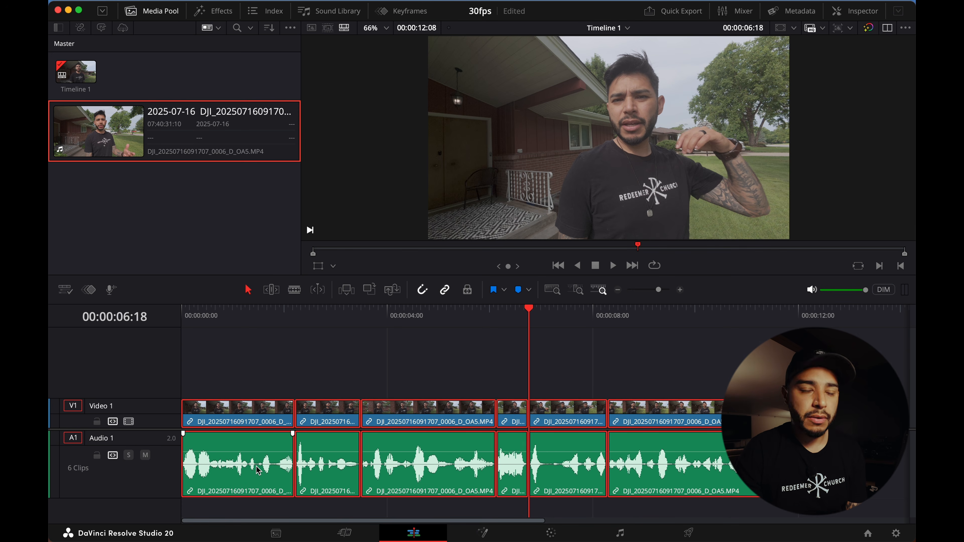
left_click(872, 509)
left_click_drag(835, 473, 196, 405)
right_click(412, 473)
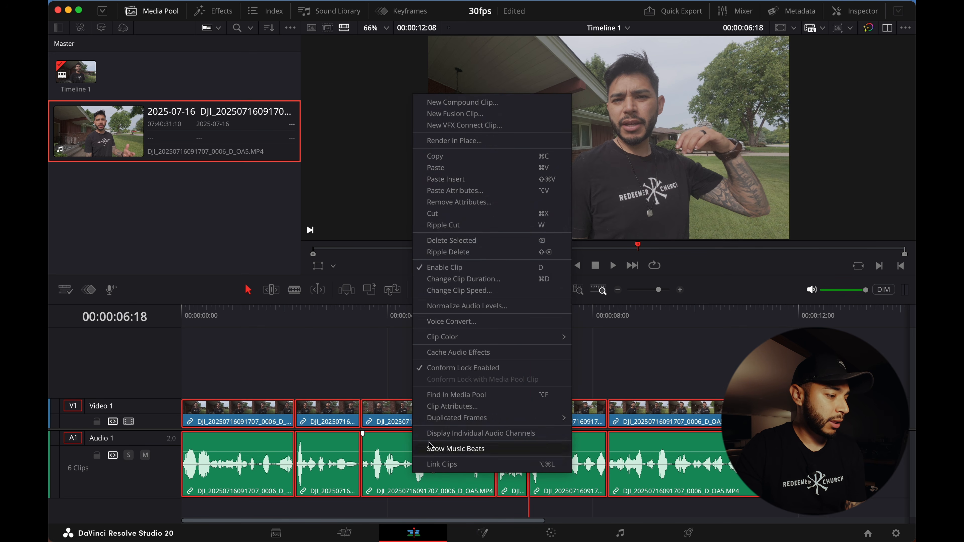
left_click(459, 306)
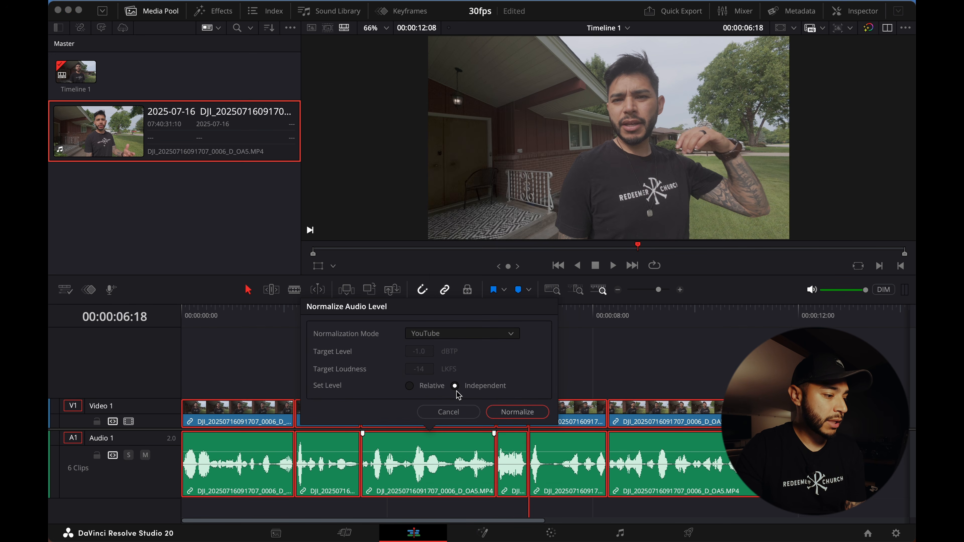
left_click(518, 412)
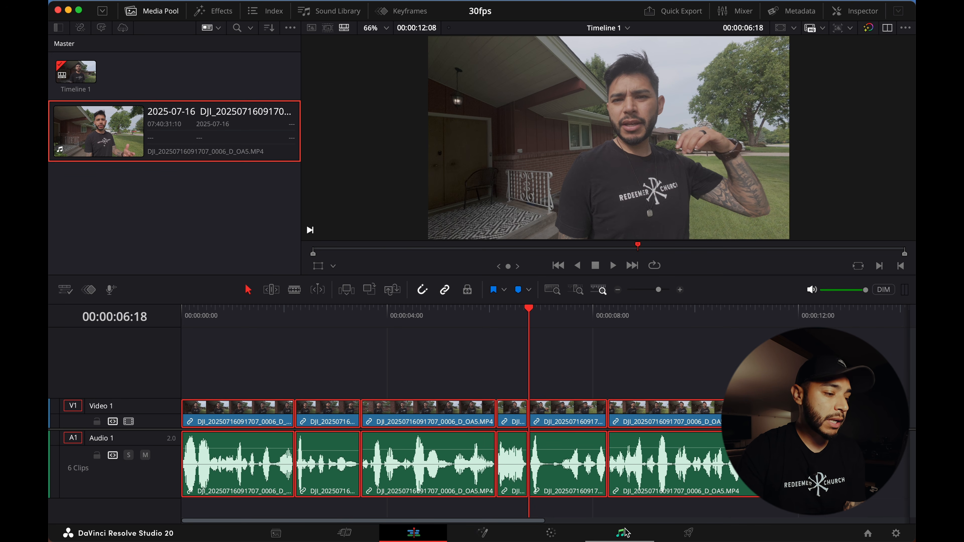
- Switch to the Deliver page and set the export file name to Vlog test
left_click(677, 535)
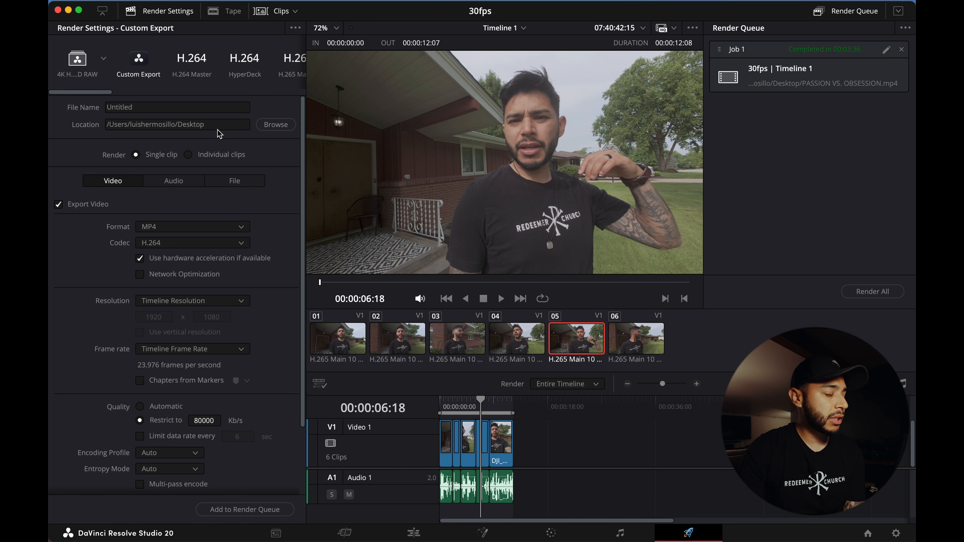
left_click(192, 108)
double_click(192, 108)
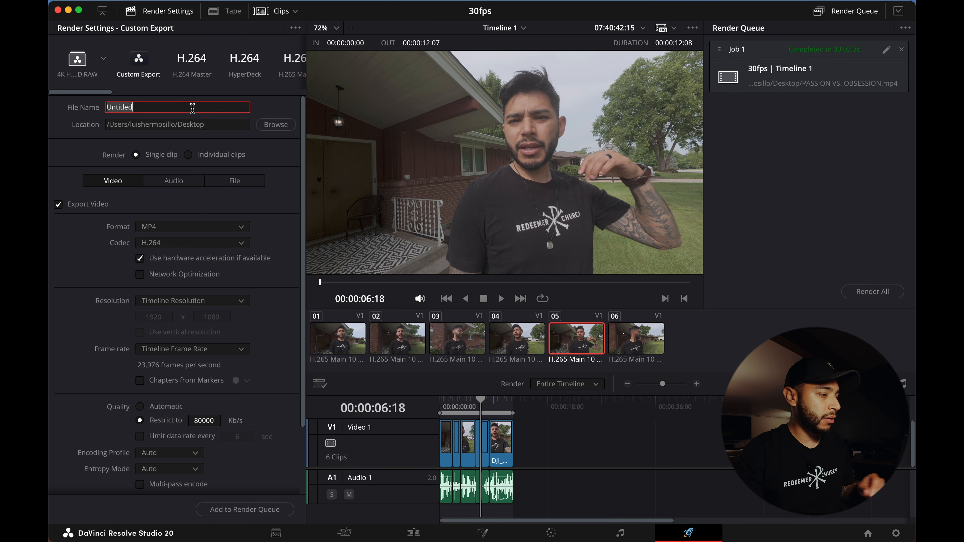
key("BackSpace")
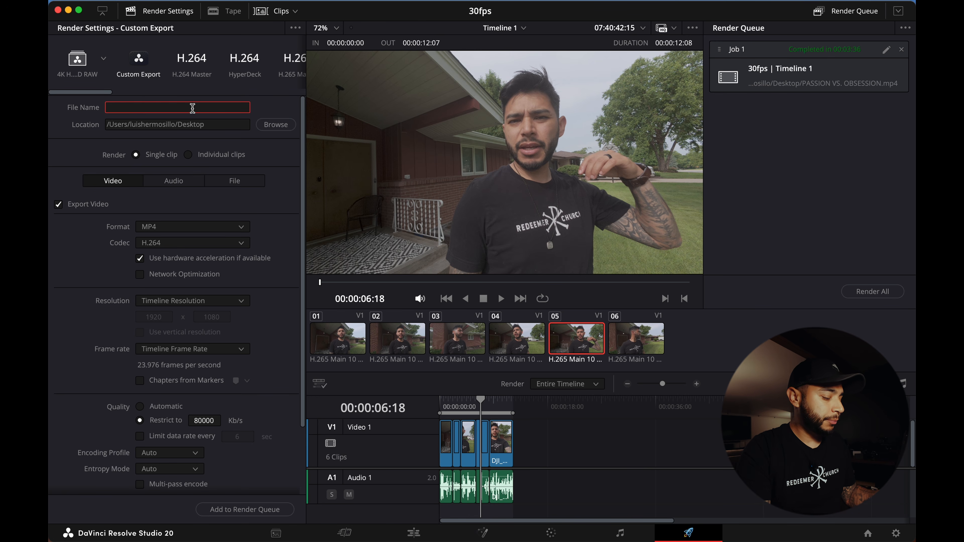
type("Vlog test")
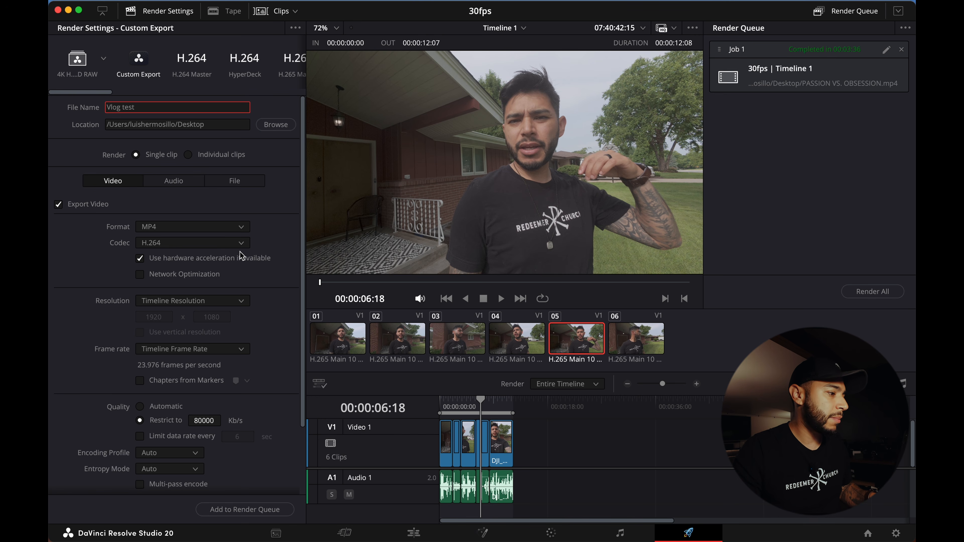
scroll(274, 266, "down", 2)
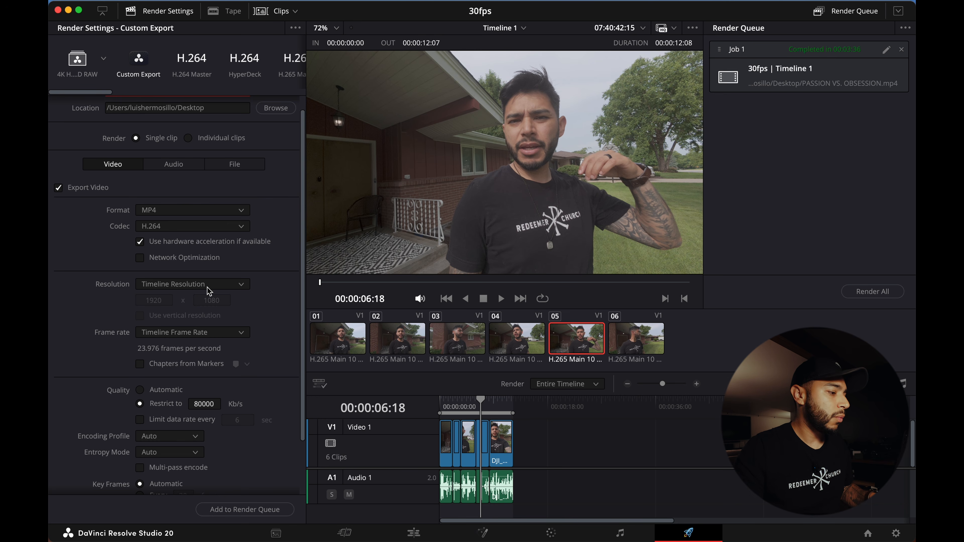
scroll(265, 300, "up", 2)
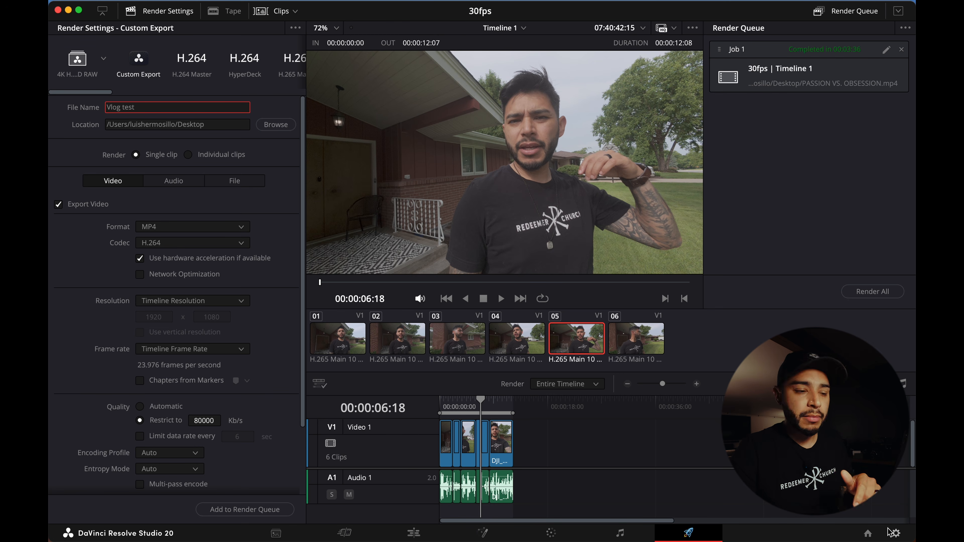
- Open the project settings and review the master settings and color management options, then cancel
left_click(895, 533)
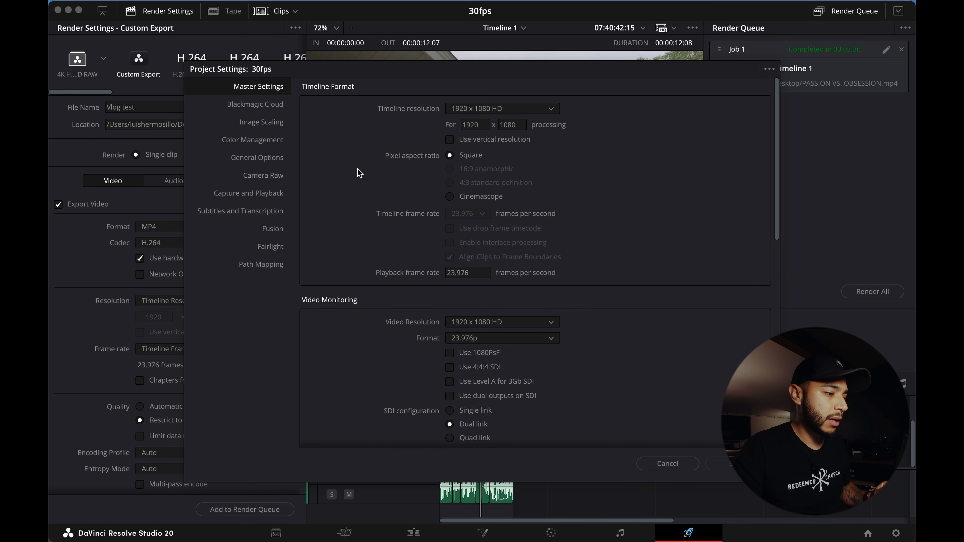
left_click(261, 141)
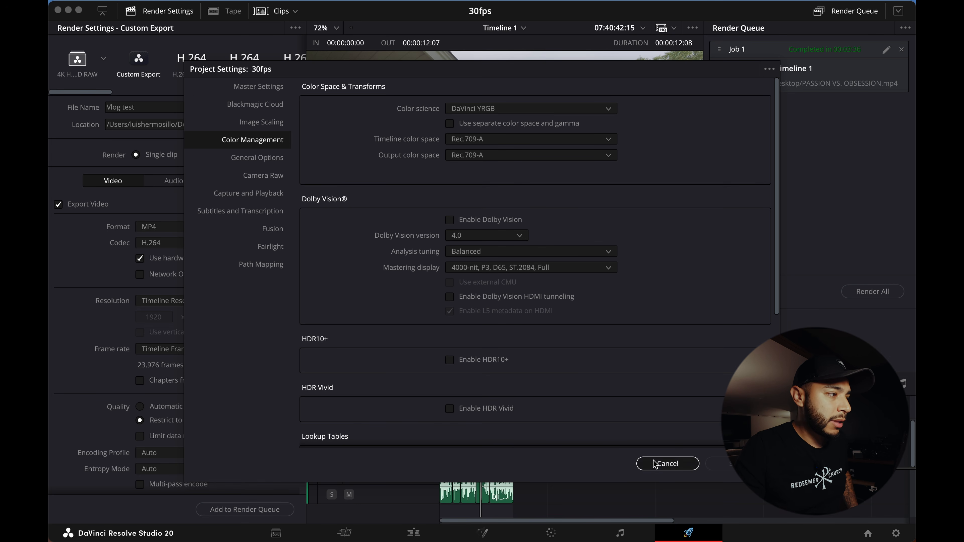
left_click(667, 463)
- Open the application preferences and review the media storage and General system preferences before closing them
left_click(111, 3)
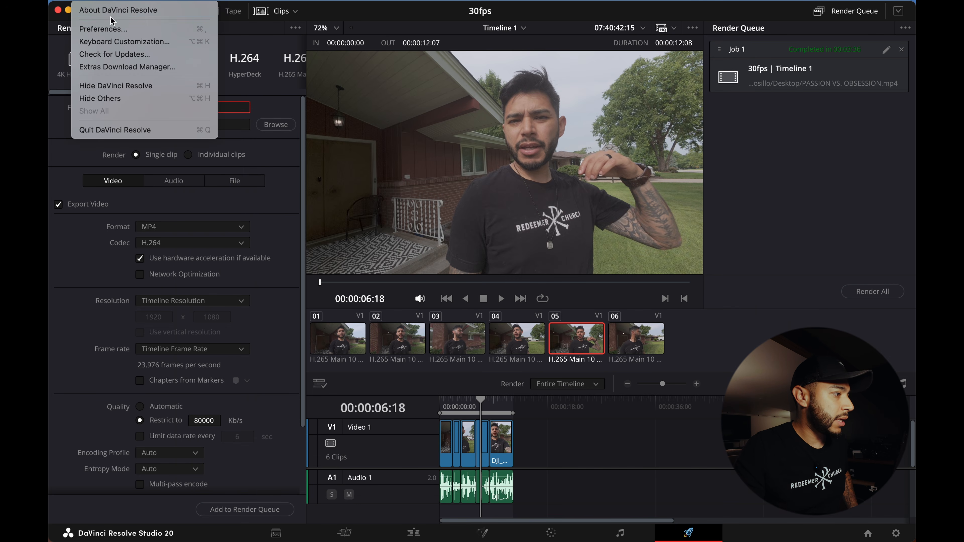
left_click(103, 29)
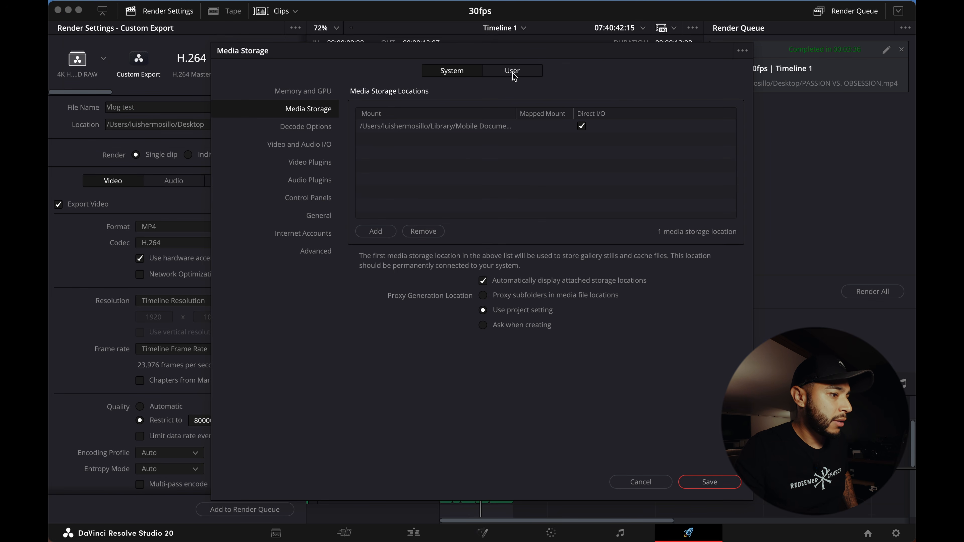
left_click(321, 221)
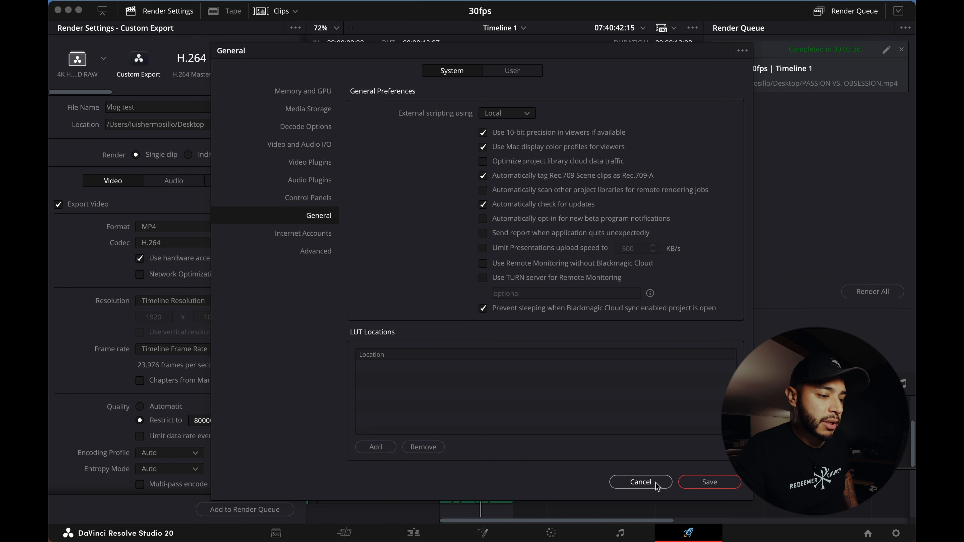
left_click(707, 482)
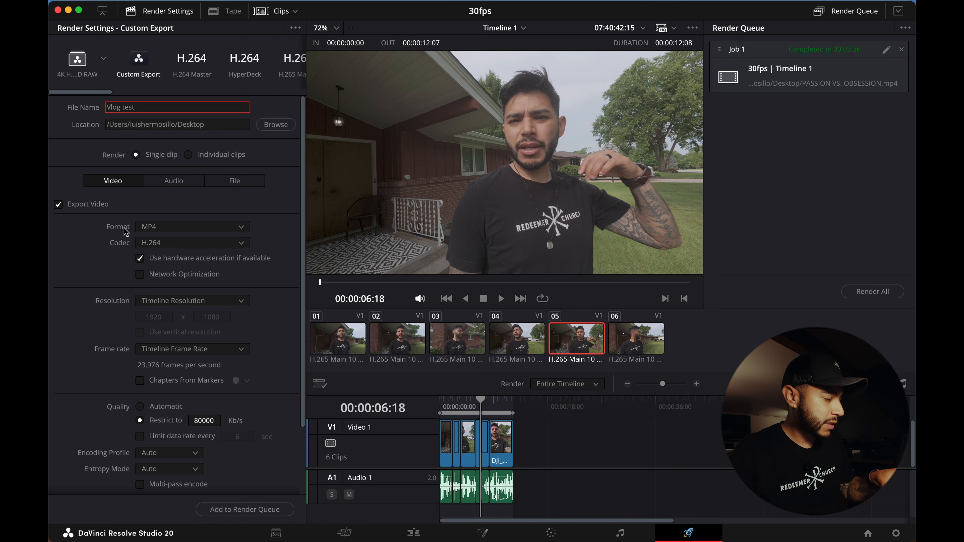
- Add the Vlog test export to the render queue and remove the older PASSION VS. OBSESSION job
scroll(279, 266, "down", 4)
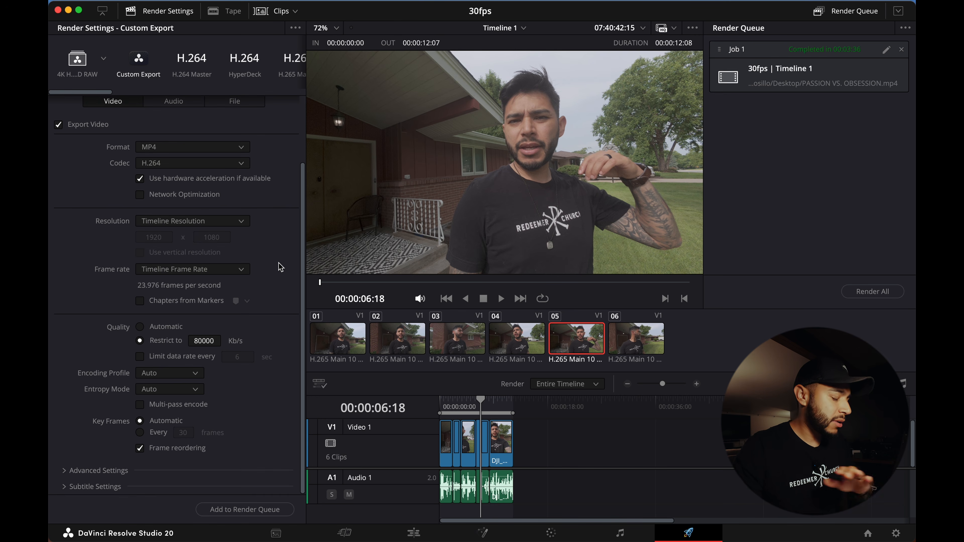
scroll(277, 263, "down", 1)
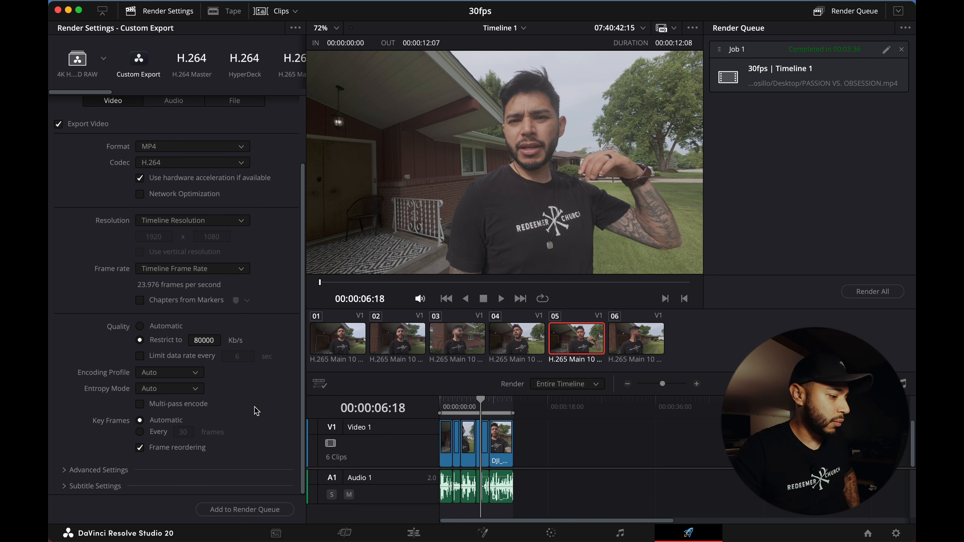
left_click(235, 511)
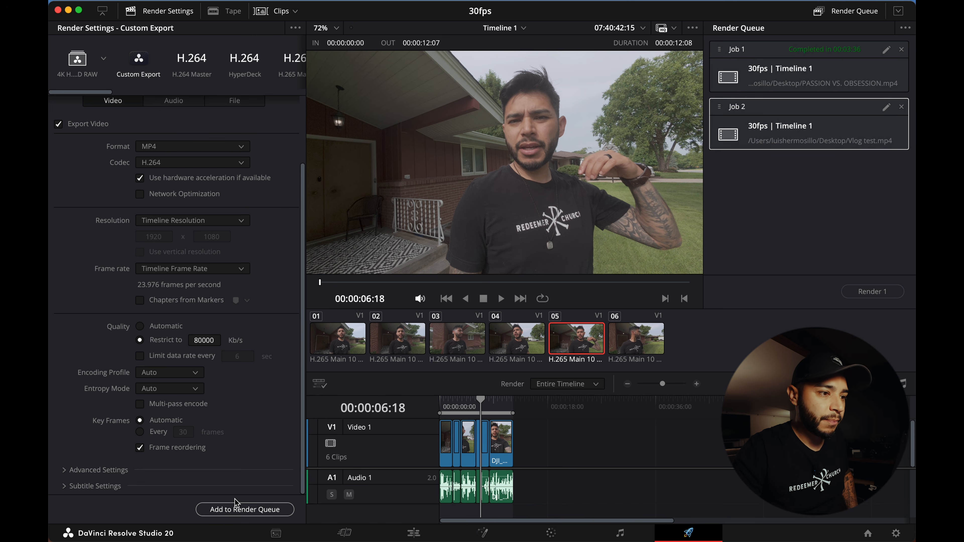
left_click(902, 50)
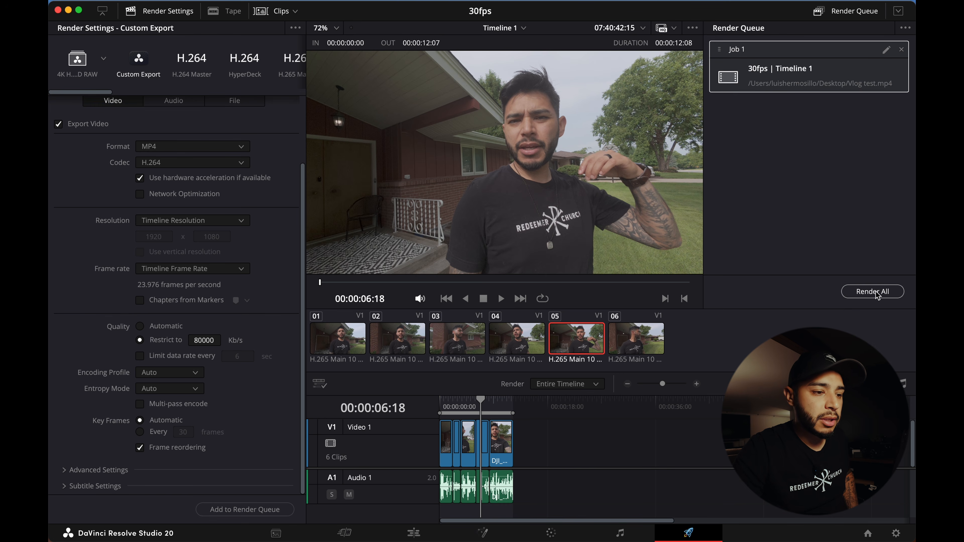
scroll(217, 185, "up", 3)
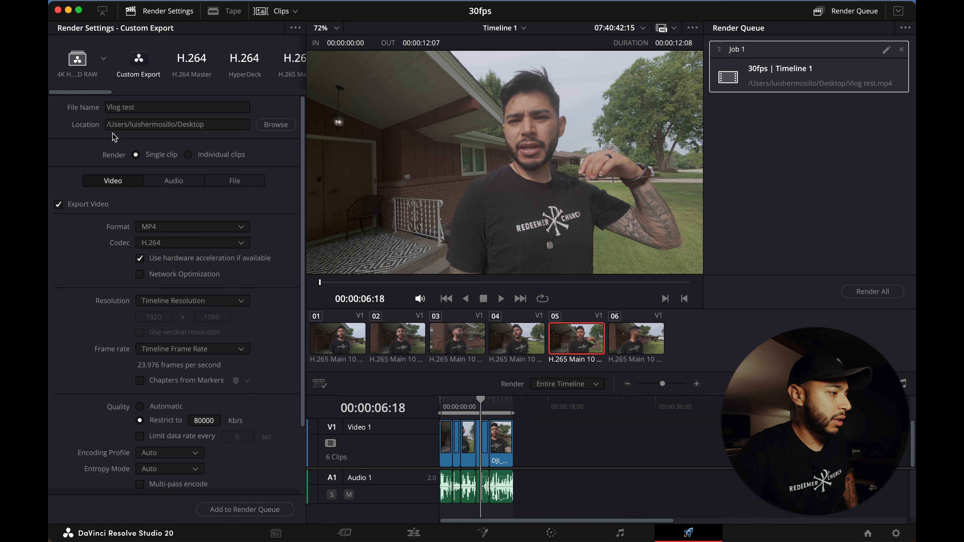